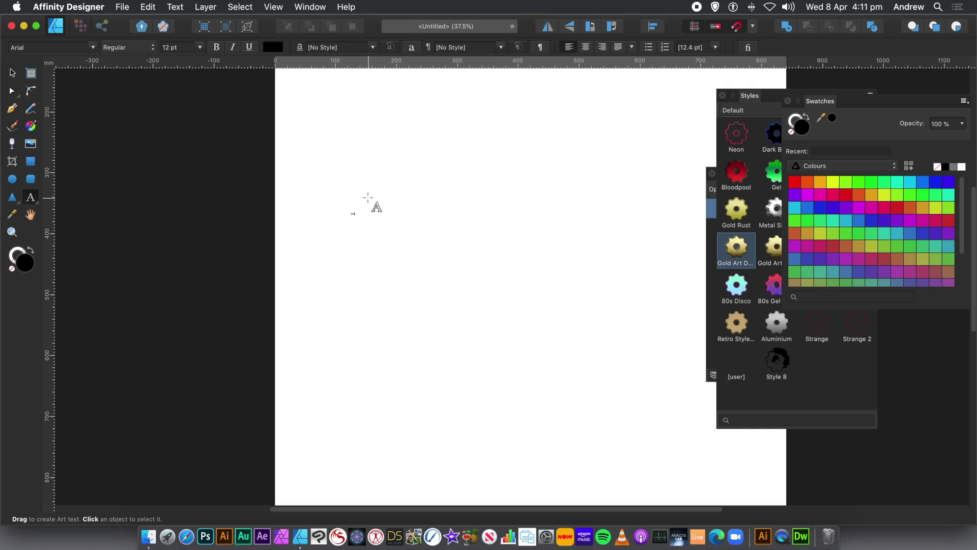
Enlarge the 'text' art text to 997.3 pt and move it up near the page top.
{"action": "left_click", "coordinate": [12, 73]}
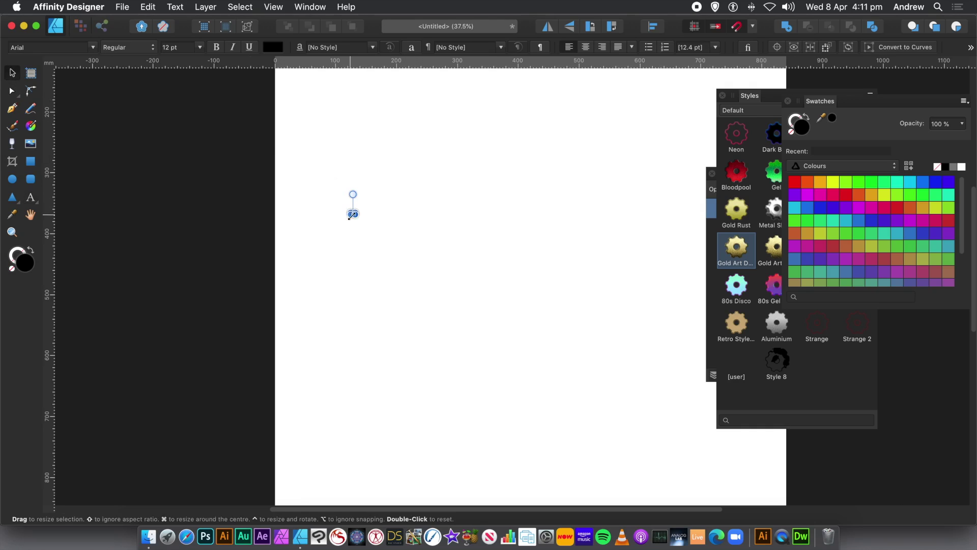
{"action": "left_click_drag", "start_coordinate": [371, 222], "coordinate": [686, 380]}
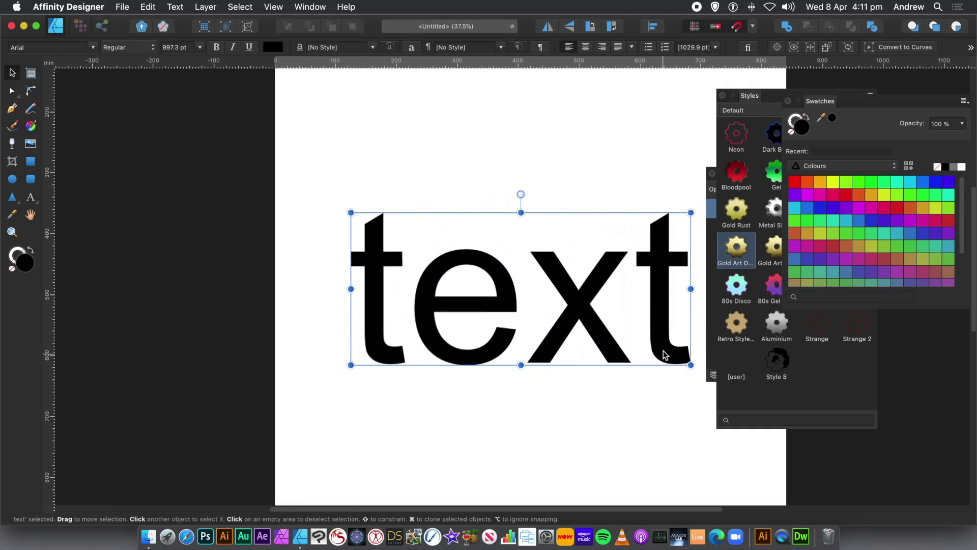
{"action": "left_click_drag", "start_coordinate": [656, 336], "coordinate": [641, 324]}
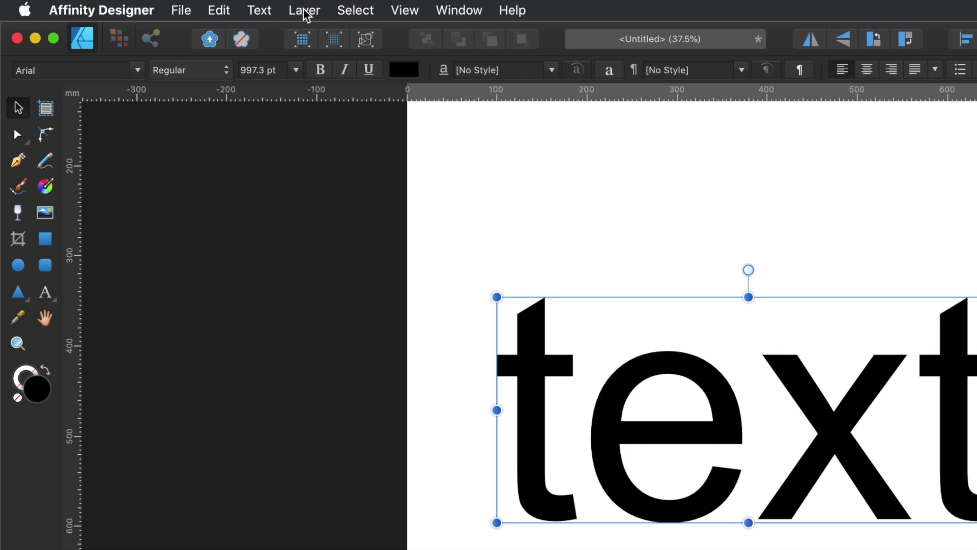
Convert the word 'text' to curves from its right-click menu.
{"action": "left_click", "coordinate": [305, 12]}
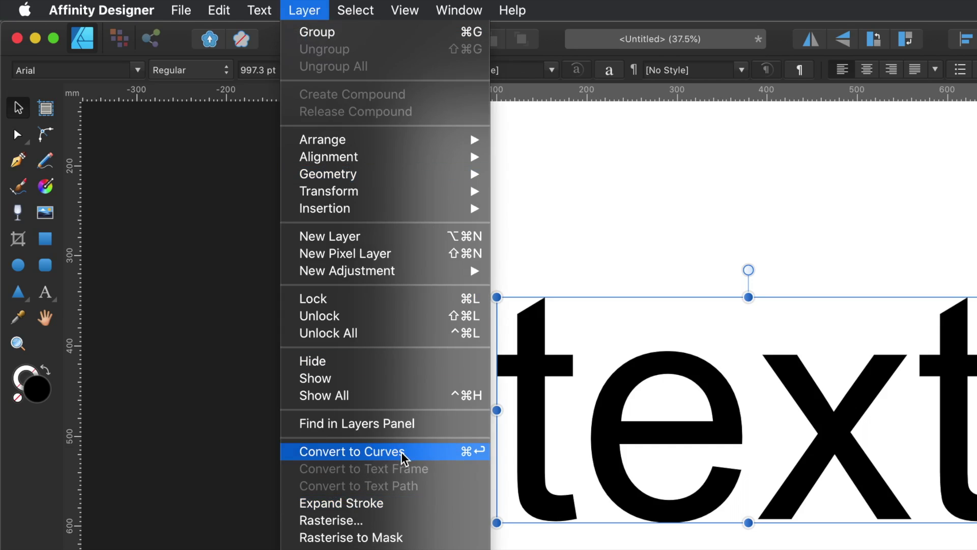
{"action": "left_click", "coordinate": [632, 388]}
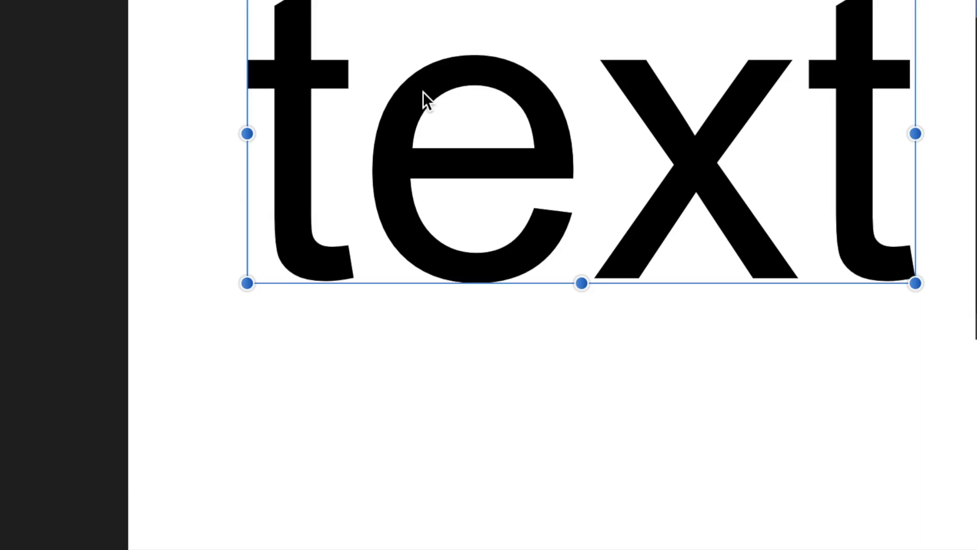
{"action": "right_click", "coordinate": [423, 92]}
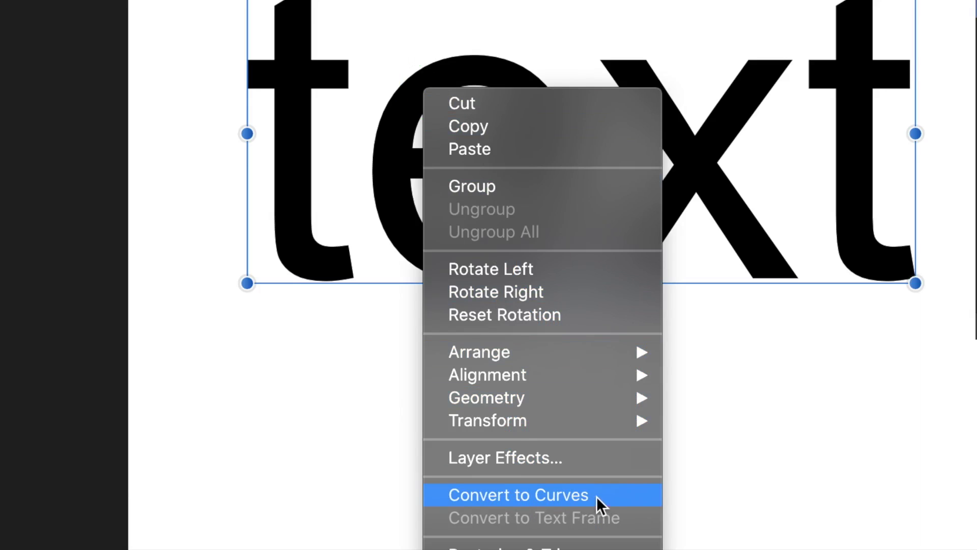
{"action": "left_click", "coordinate": [553, 493]}
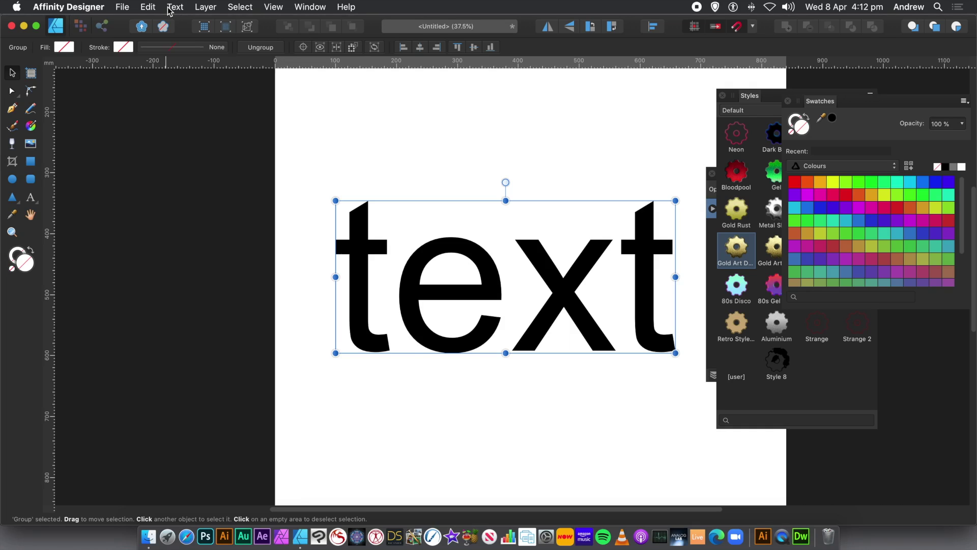
Ungroup the curves into separate letters, deselect, and select the letter t.
{"action": "left_click", "coordinate": [206, 7]}
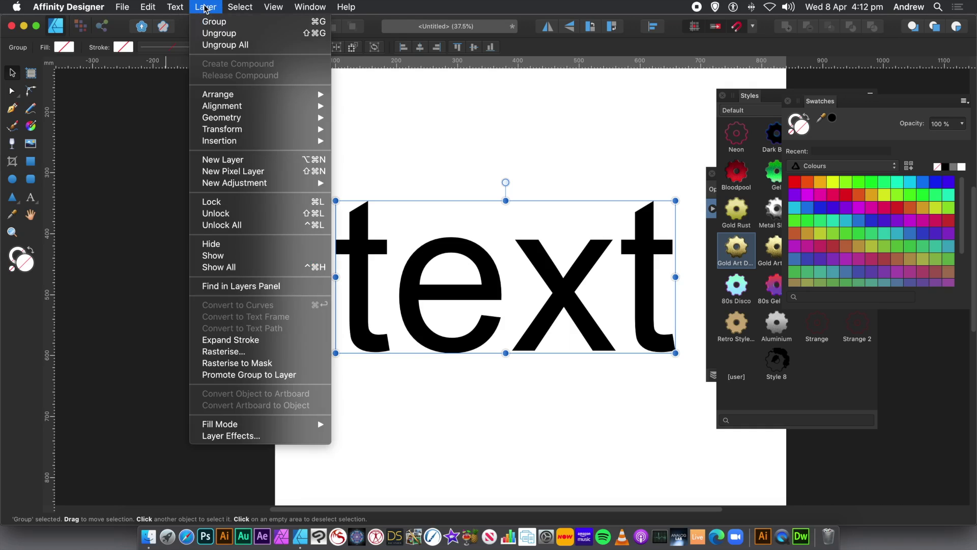
{"action": "left_click", "coordinate": [212, 33]}
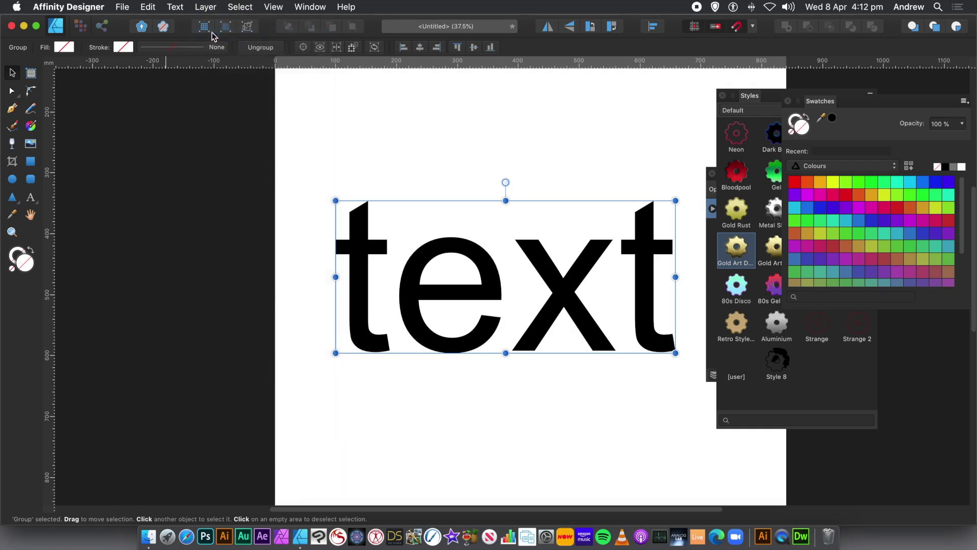
{"action": "left_click", "coordinate": [369, 157]}
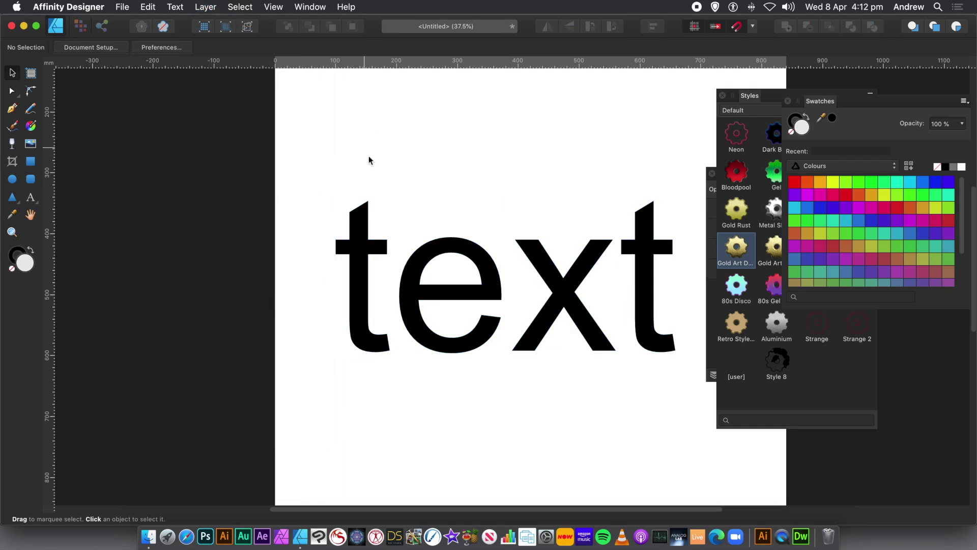
{"action": "left_click", "coordinate": [356, 254]}
Move the t up-left and enlarge it to about 151.6 by 369.5 mm.
{"action": "left_click_drag", "start_coordinate": [356, 242], "coordinate": [328, 185]}
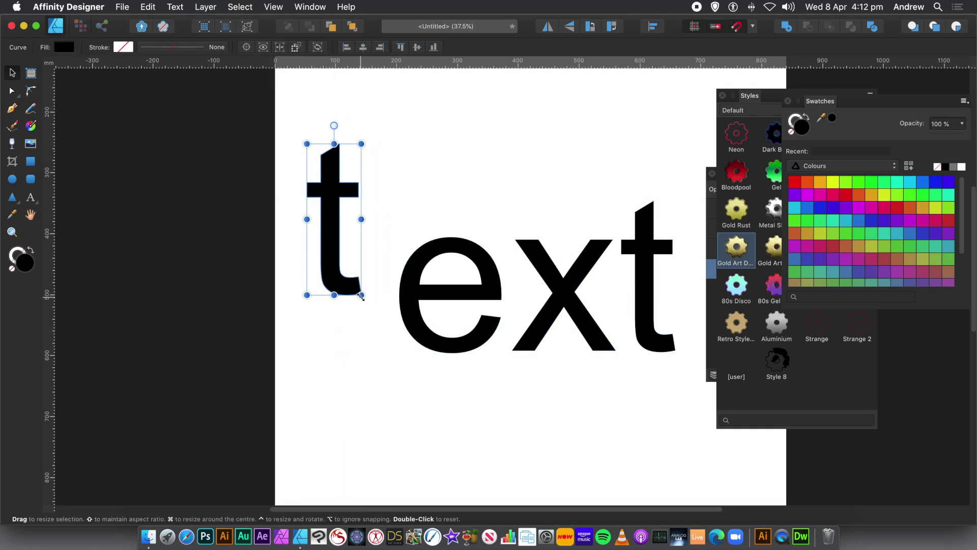
{"action": "left_click_drag", "start_coordinate": [361, 295], "coordinate": [398, 377]}
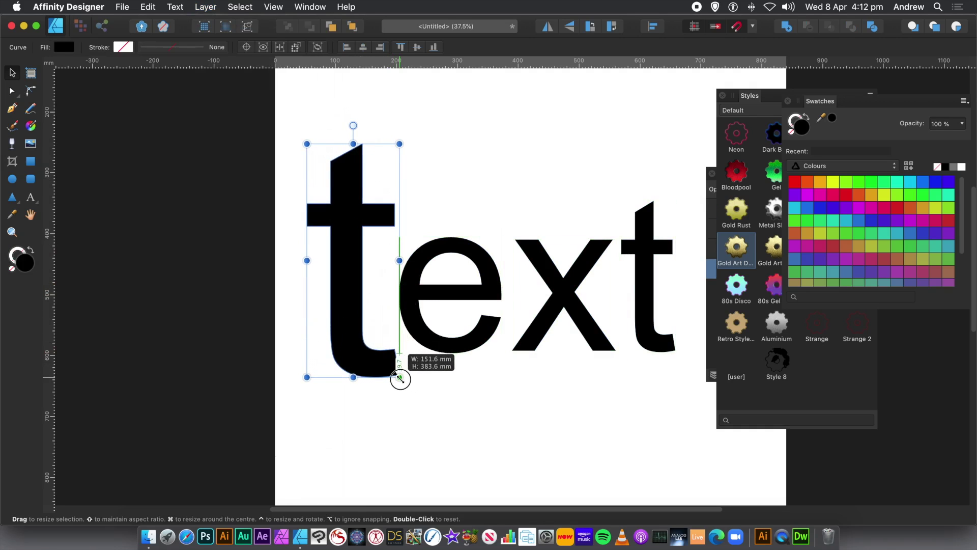
{"action": "left_click", "coordinate": [266, 9]}
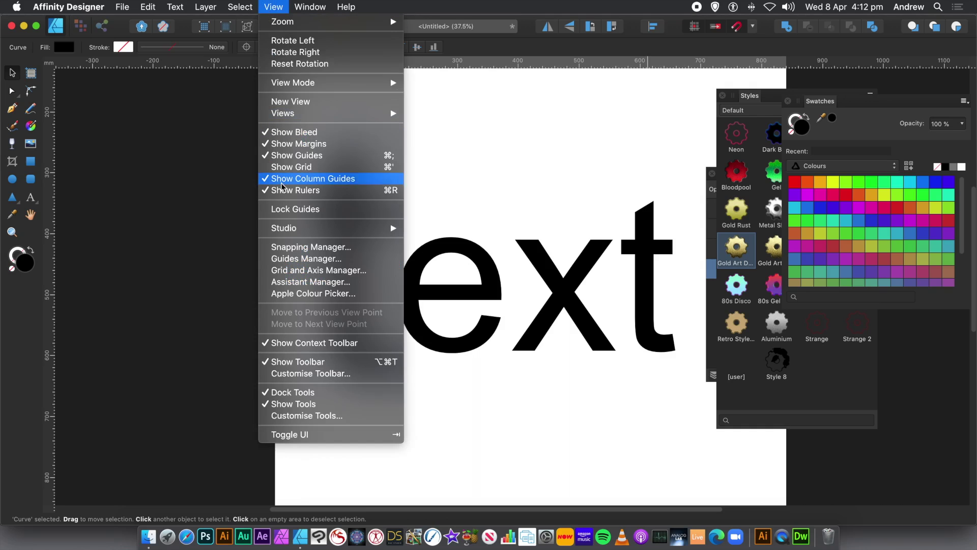
{"action": "mouse_move", "coordinate": [291, 227]}
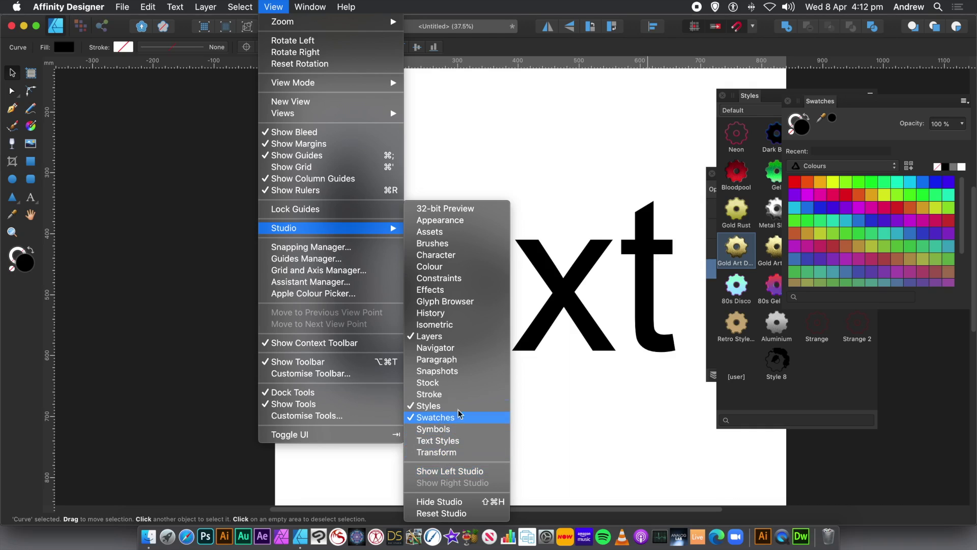
{"action": "left_click", "coordinate": [579, 54]}
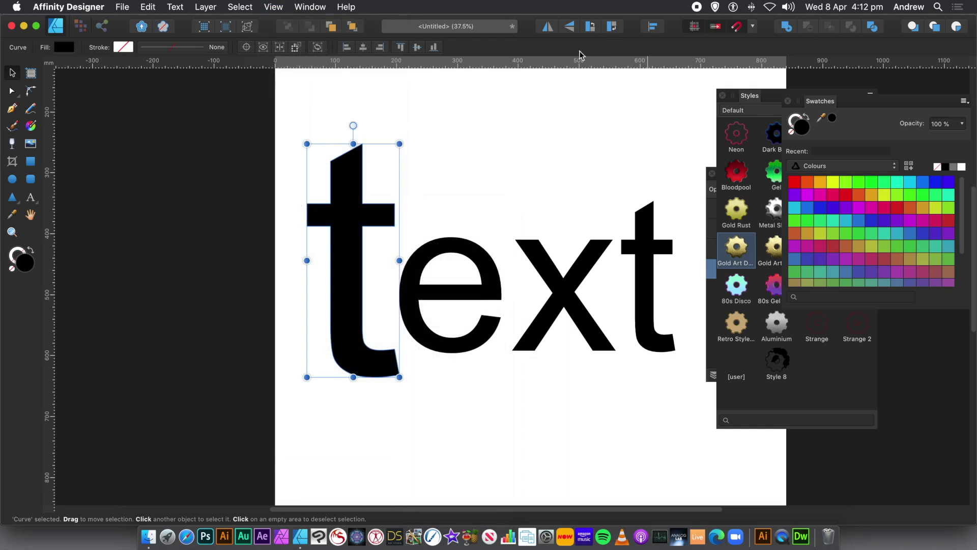
Give the t the 80s Disco style and move the e left against it.
{"action": "left_click", "coordinate": [738, 213]}
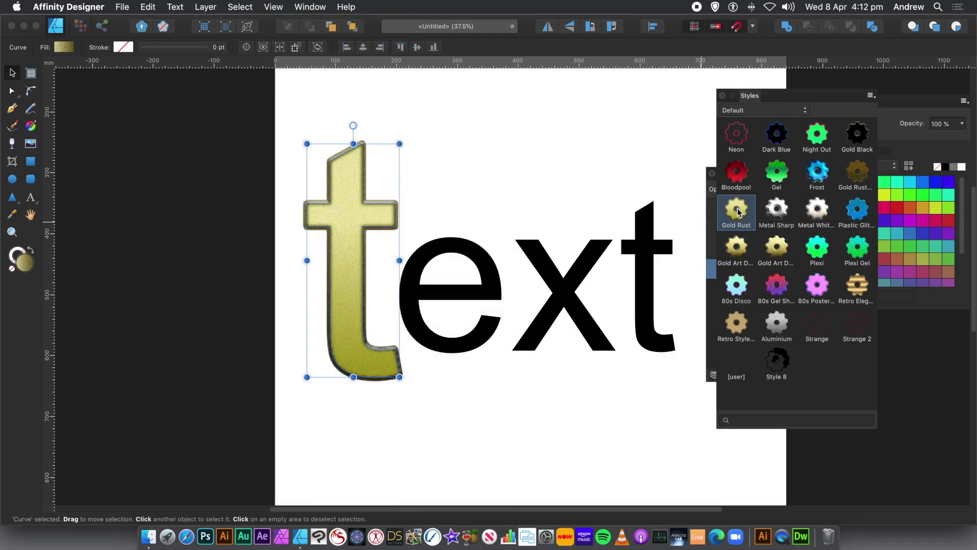
{"action": "left_click", "coordinate": [737, 257]}
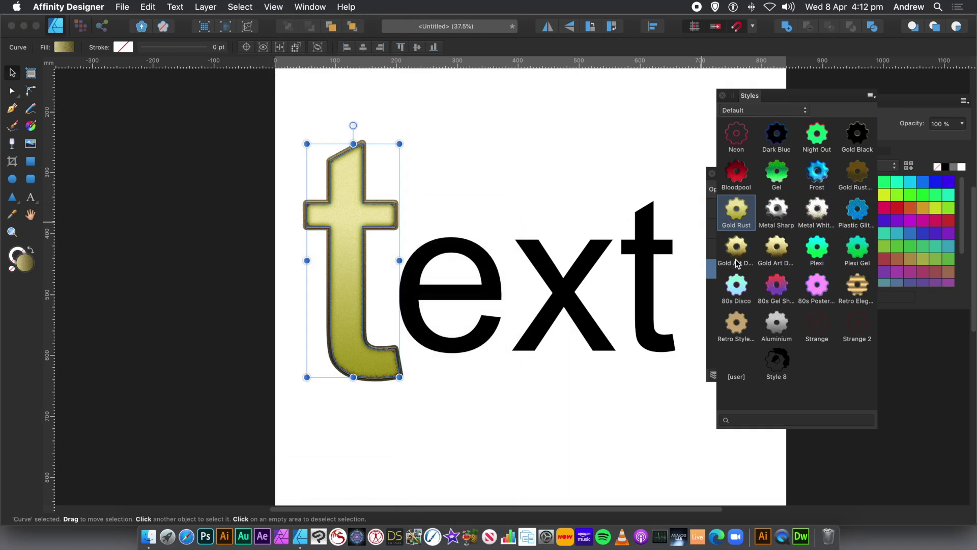
{"action": "left_click", "coordinate": [736, 285]}
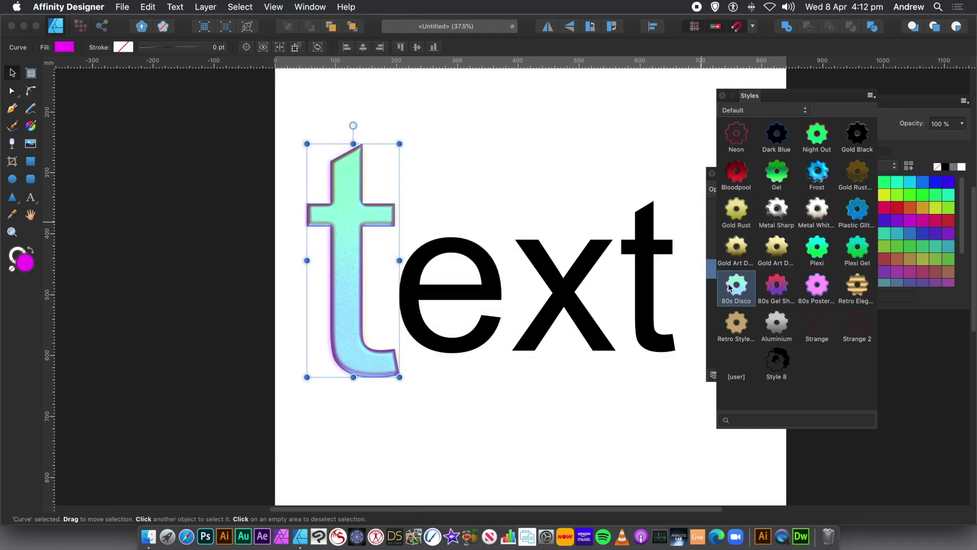
{"action": "left_click", "coordinate": [480, 257]}
{"action": "left_click_drag", "start_coordinate": [454, 248], "coordinate": [423, 240]}
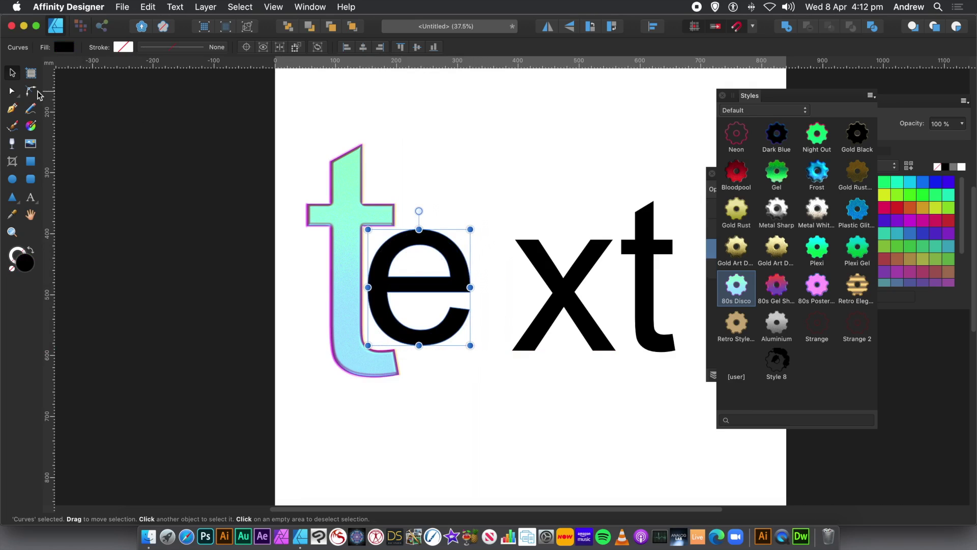
Pull the e's top node into a long tapered swash over the x, then add a node to the x.
{"action": "left_click", "coordinate": [13, 91]}
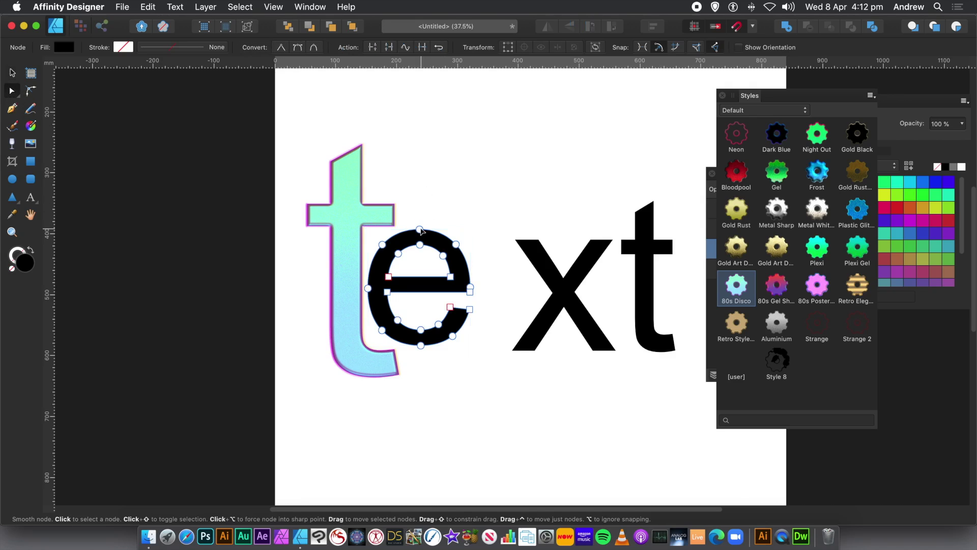
{"action": "left_click_drag", "start_coordinate": [420, 229], "coordinate": [601, 200]}
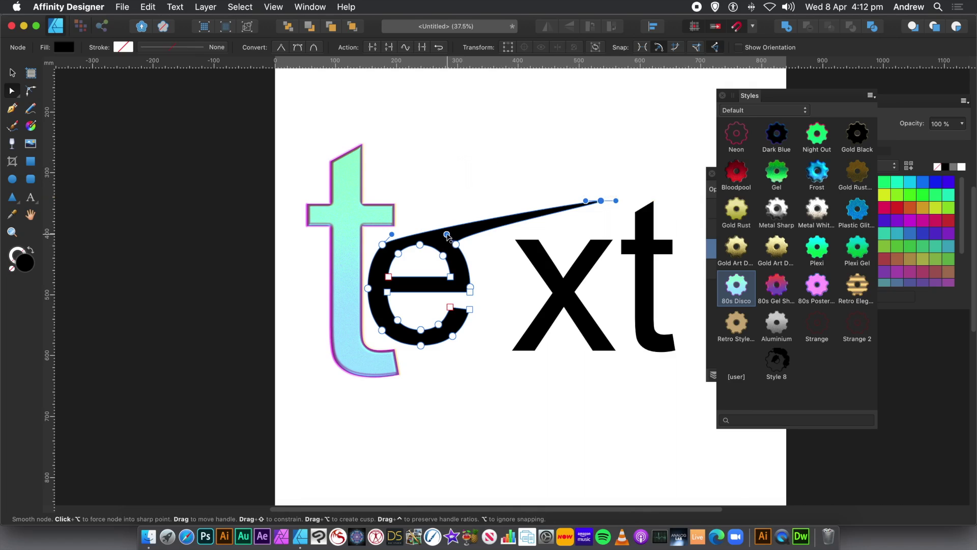
{"action": "left_click_drag", "start_coordinate": [448, 235], "coordinate": [472, 233]}
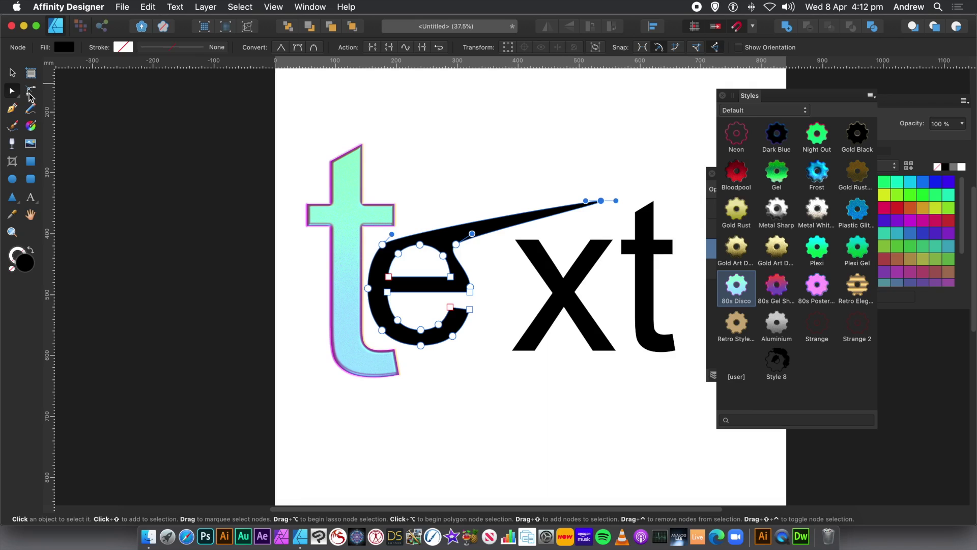
{"action": "left_click", "coordinate": [561, 277]}
{"action": "left_click", "coordinate": [562, 276]}
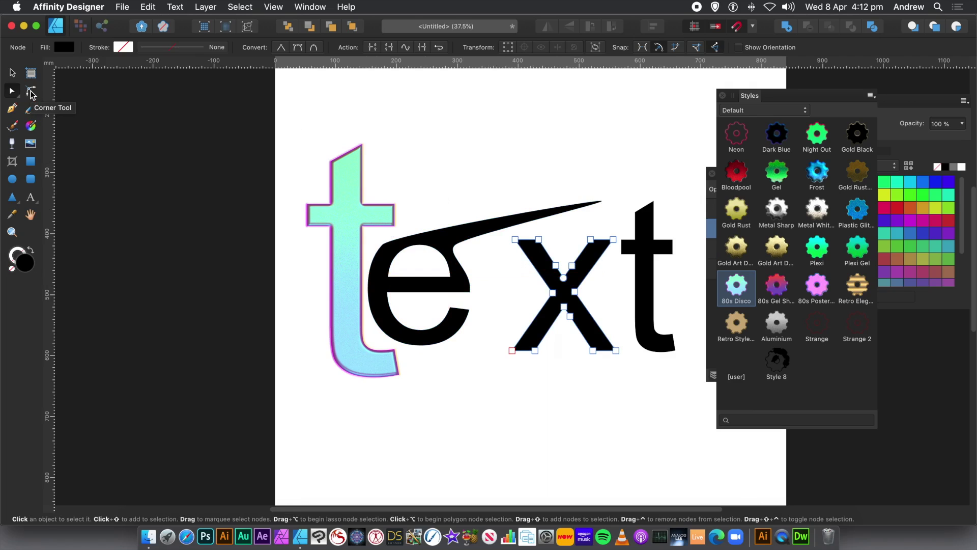
Round the x's top-left, top-right, middle-bottom and bottom-right corners with radii of about 20–70 mm.
{"action": "left_click", "coordinate": [31, 92]}
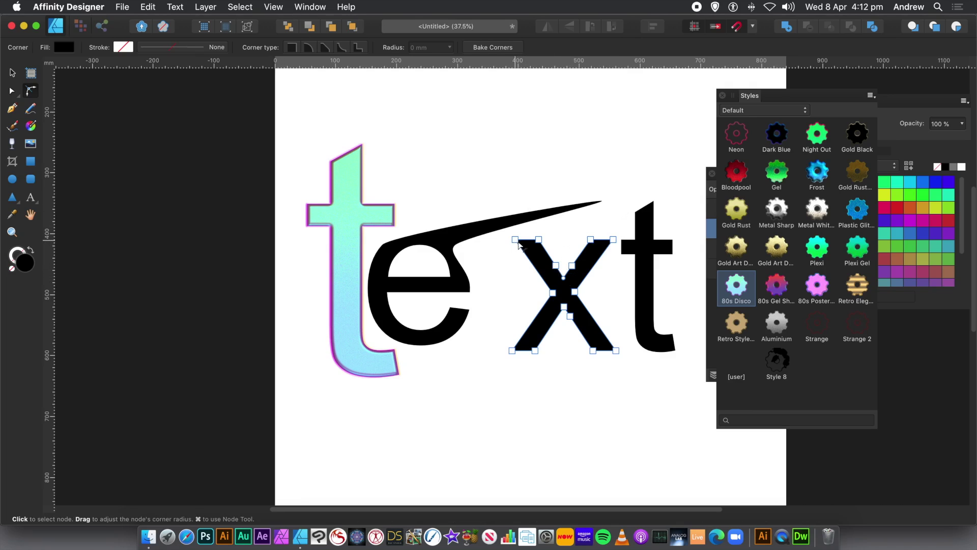
{"action": "left_click_drag", "start_coordinate": [518, 243], "coordinate": [547, 256]}
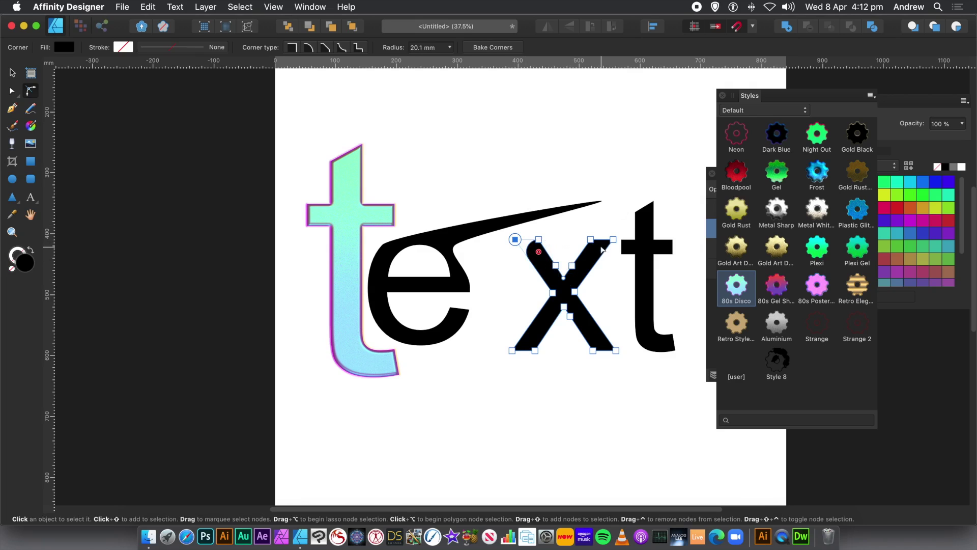
{"action": "left_click_drag", "start_coordinate": [590, 239], "coordinate": [588, 286]}
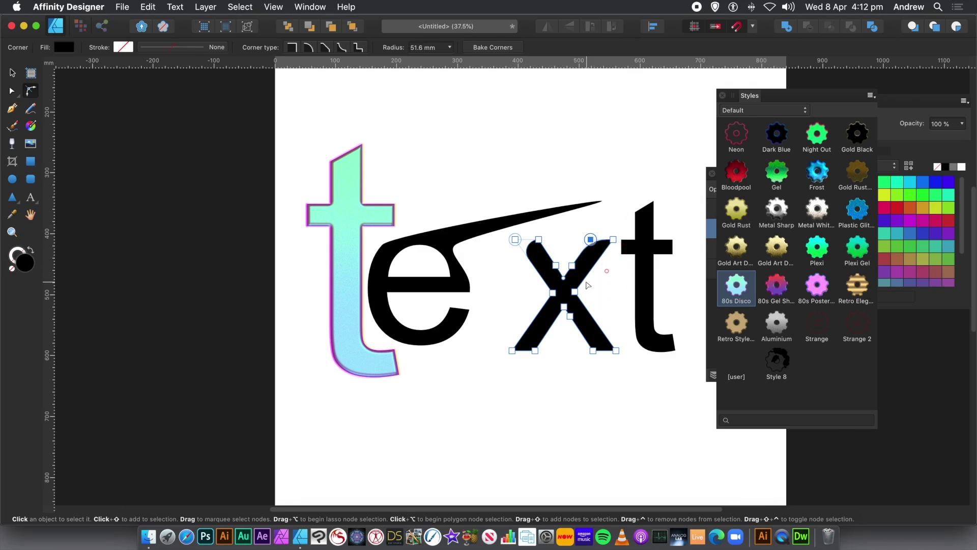
{"action": "left_click", "coordinate": [564, 305]}
{"action": "left_click_drag", "start_coordinate": [559, 308], "coordinate": [544, 355]}
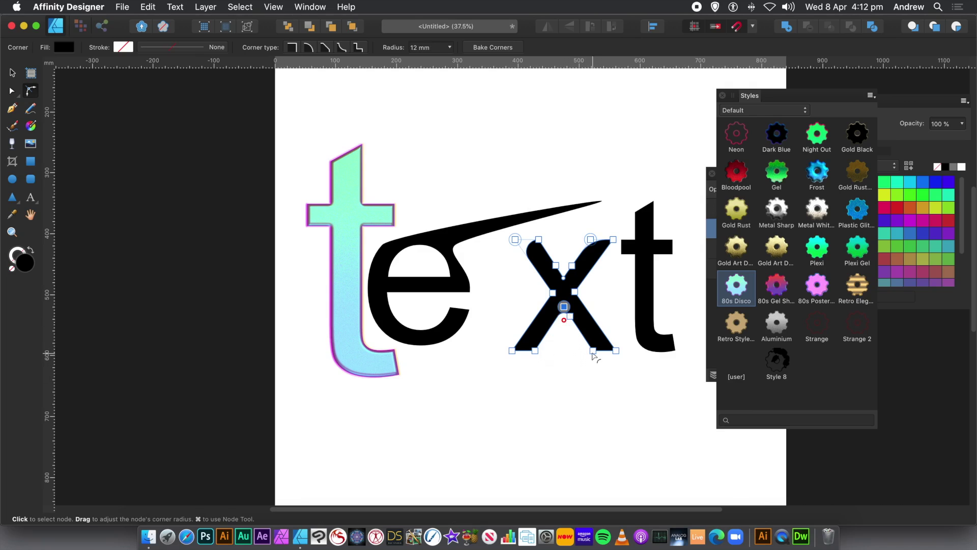
{"action": "left_click_drag", "start_coordinate": [593, 351], "coordinate": [586, 283]}
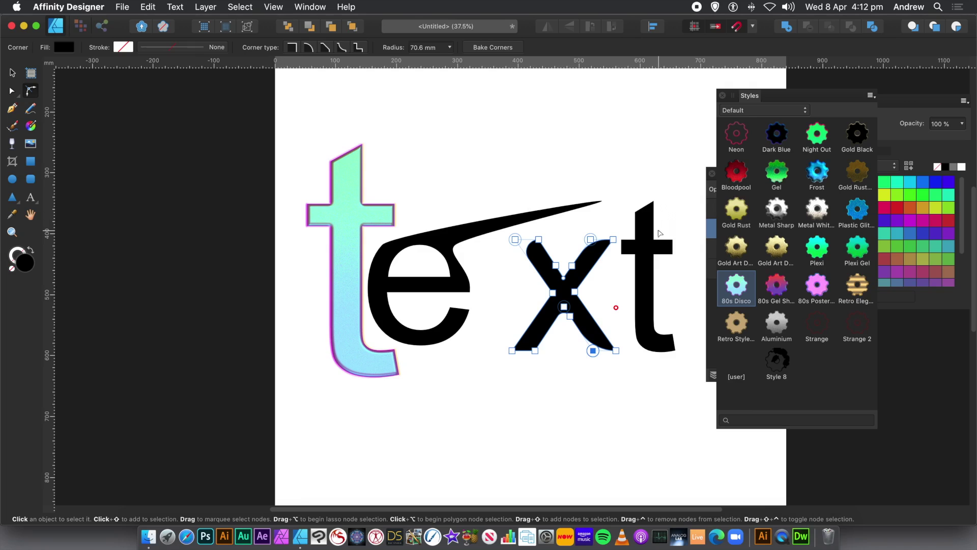
{"action": "left_click", "coordinate": [13, 73]}
Fill the final t red, move it down-left over the x, and enlarge it.
{"action": "left_click", "coordinate": [650, 287]}
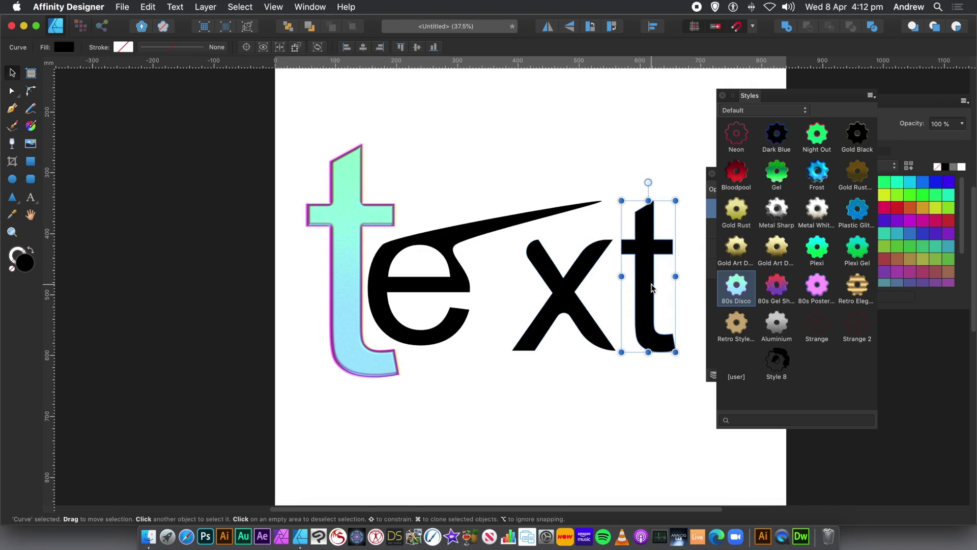
{"action": "left_click", "coordinate": [906, 156]}
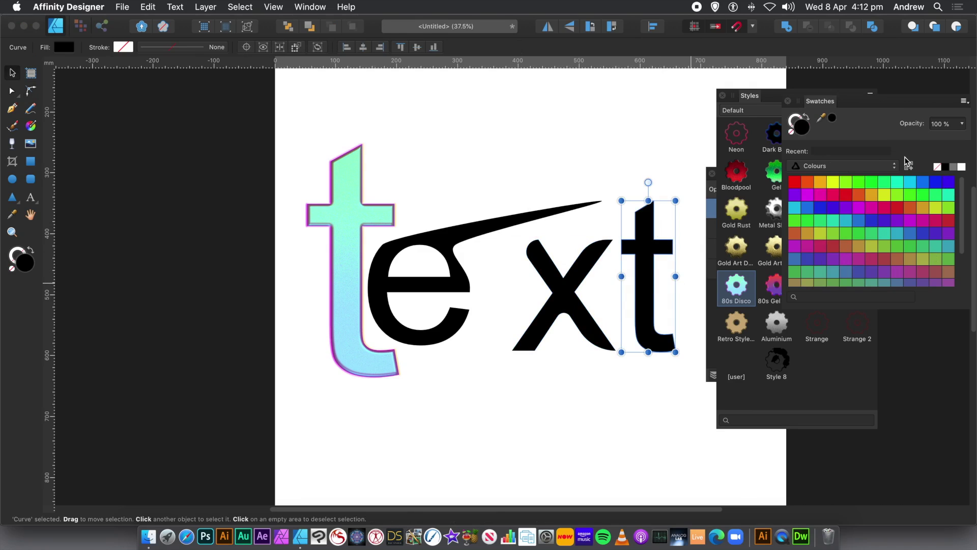
{"action": "left_click", "coordinate": [896, 213]}
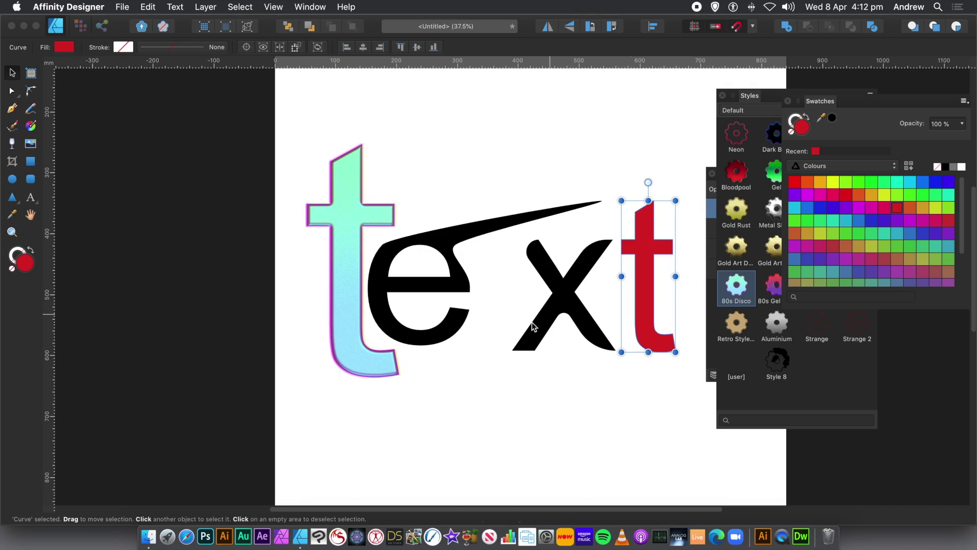
{"action": "left_click_drag", "start_coordinate": [653, 260], "coordinate": [620, 281]}
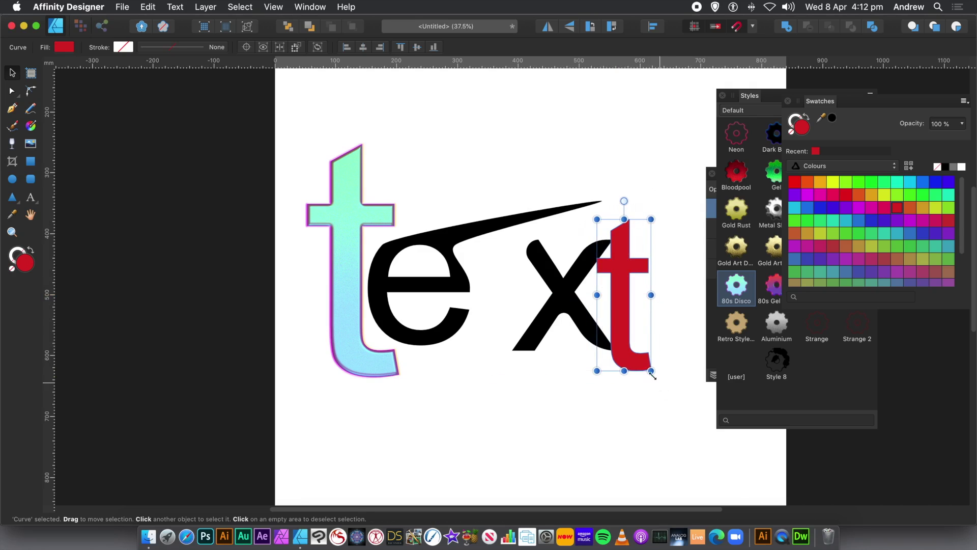
{"action": "left_click_drag", "start_coordinate": [649, 370], "coordinate": [692, 450]}
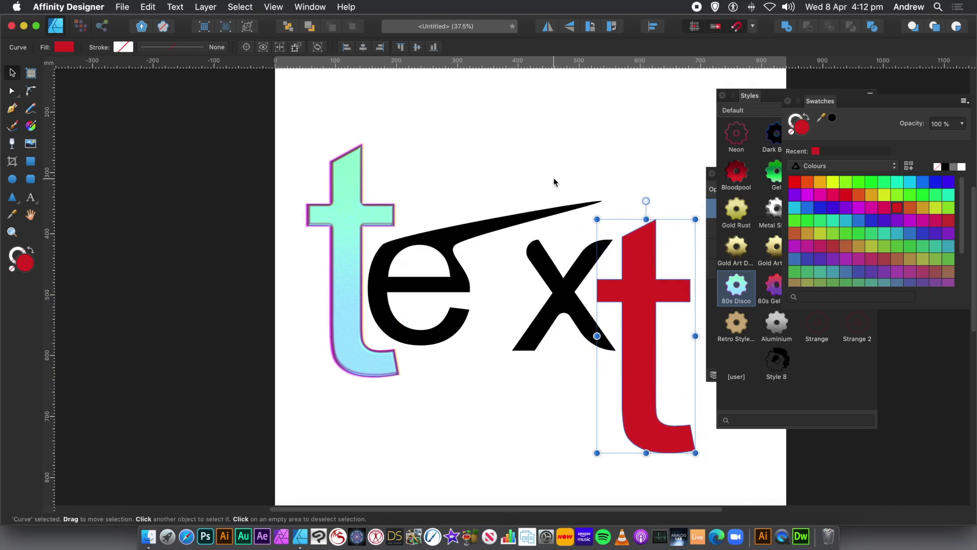
{"action": "left_click", "coordinate": [627, 215]}
{"action": "left_click", "coordinate": [640, 255]}
Drag the red t's nodes to taper its top to a point and angle the crossbar's right arm.
{"action": "left_click", "coordinate": [15, 92]}
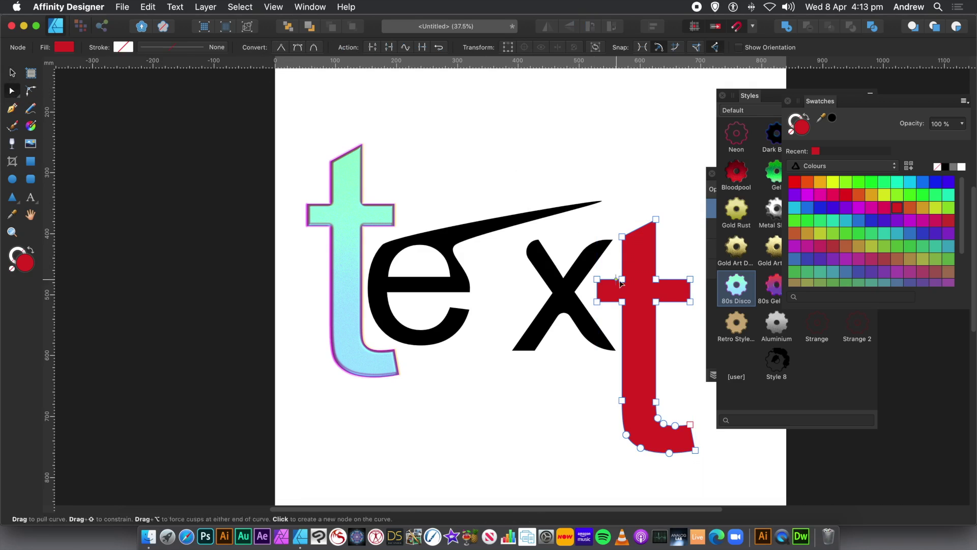
{"action": "mouse_move", "coordinate": [622, 280]}
{"action": "left_mouse_down"}
{"action": "mouse_move", "coordinate": [601, 245]}
{"action": "mouse_move", "coordinate": [635, 285]}
{"action": "left_mouse_up"}
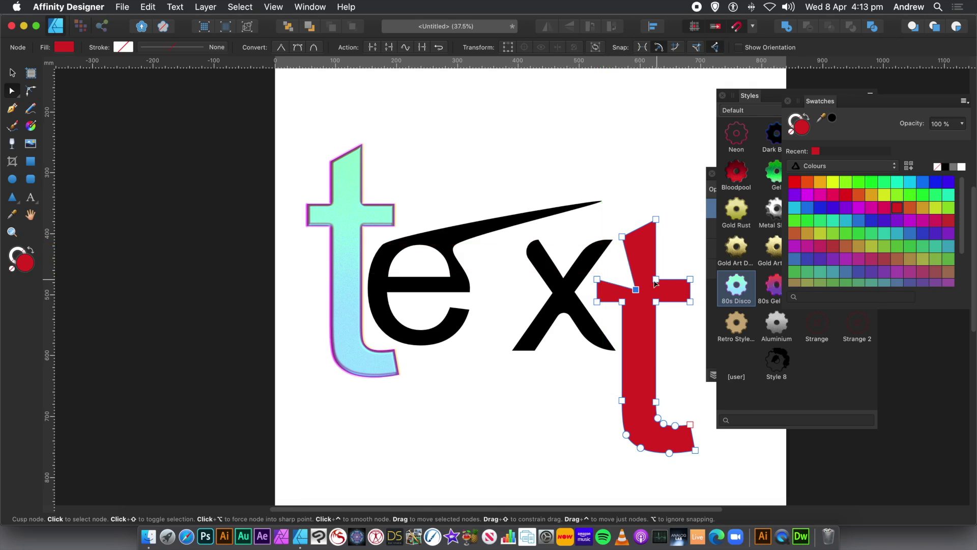
{"action": "left_click_drag", "start_coordinate": [656, 283], "coordinate": [646, 288]}
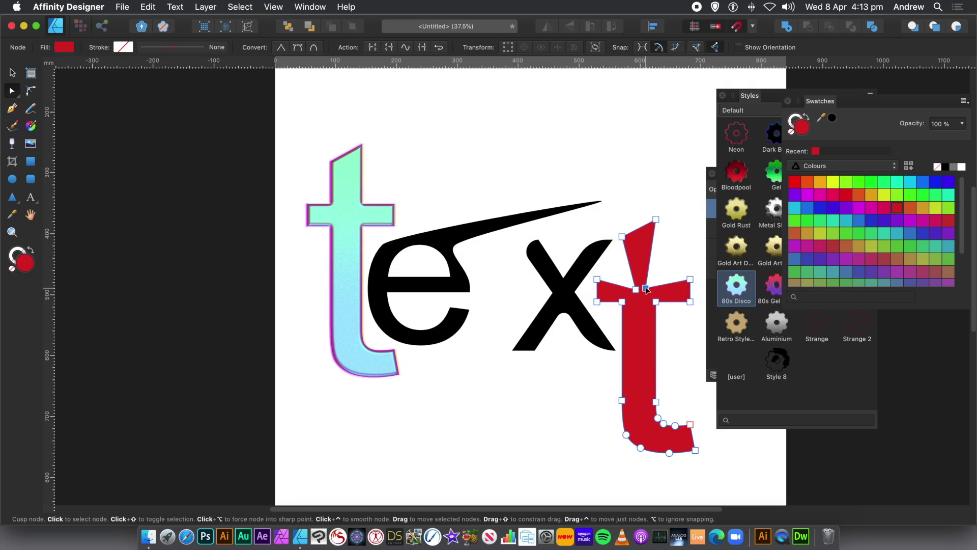
{"action": "left_click", "coordinate": [627, 164]}
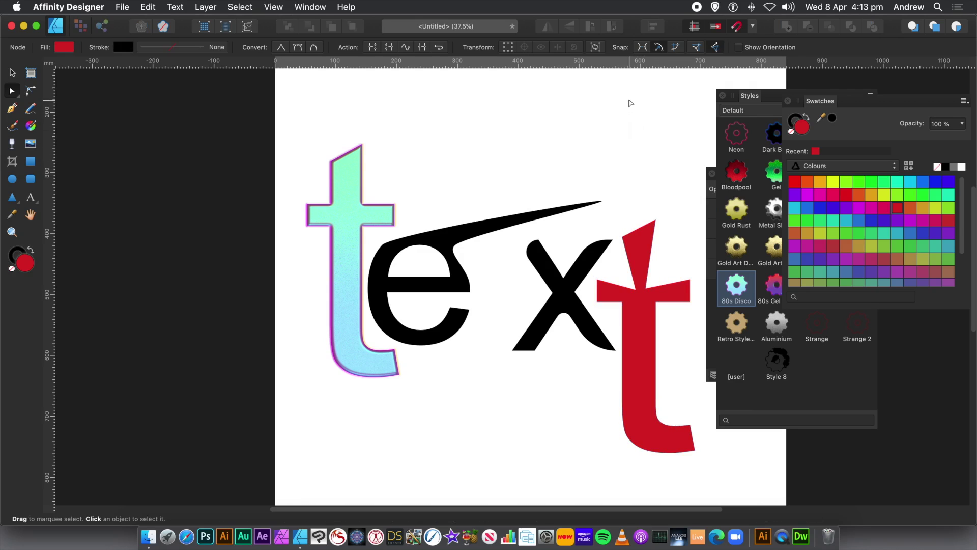
Delete all the letters and draw a new frame text box near the page's top-left.
{"action": "key", "text": "super+a"}
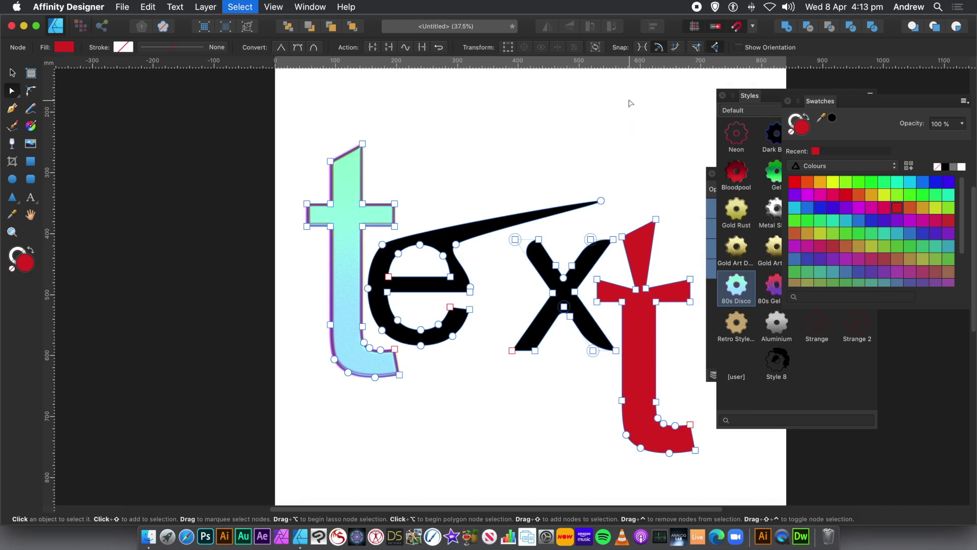
{"action": "key", "text": "BackSpace"}
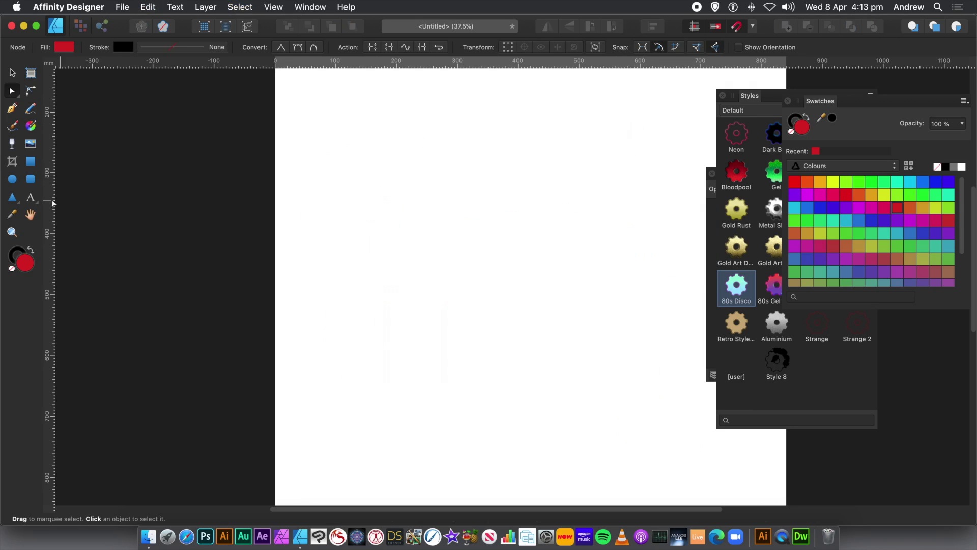
{"action": "left_click", "coordinate": [27, 205]}
{"action": "left_click_drag", "start_coordinate": [26, 206], "coordinate": [96, 212]}
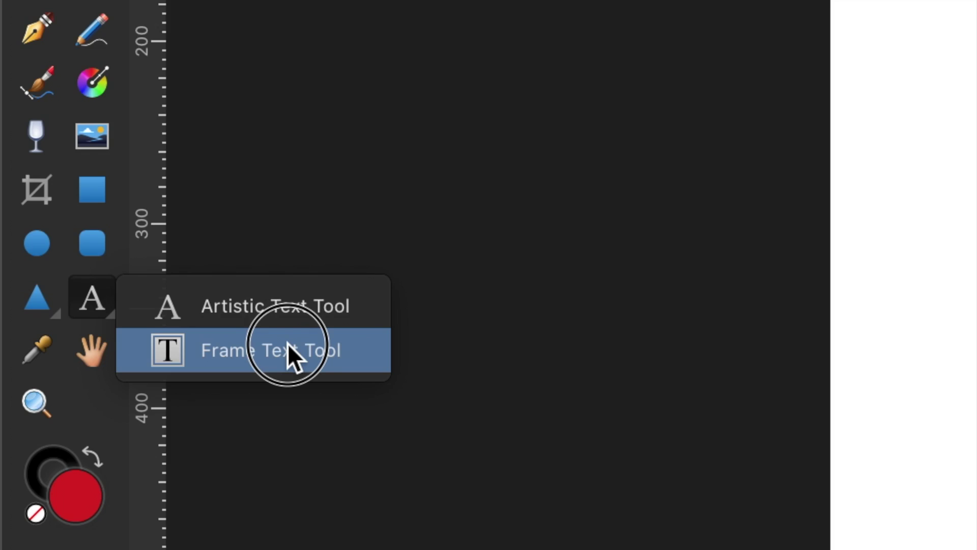
{"action": "left_click_drag", "start_coordinate": [288, 343], "coordinate": [288, 342]}
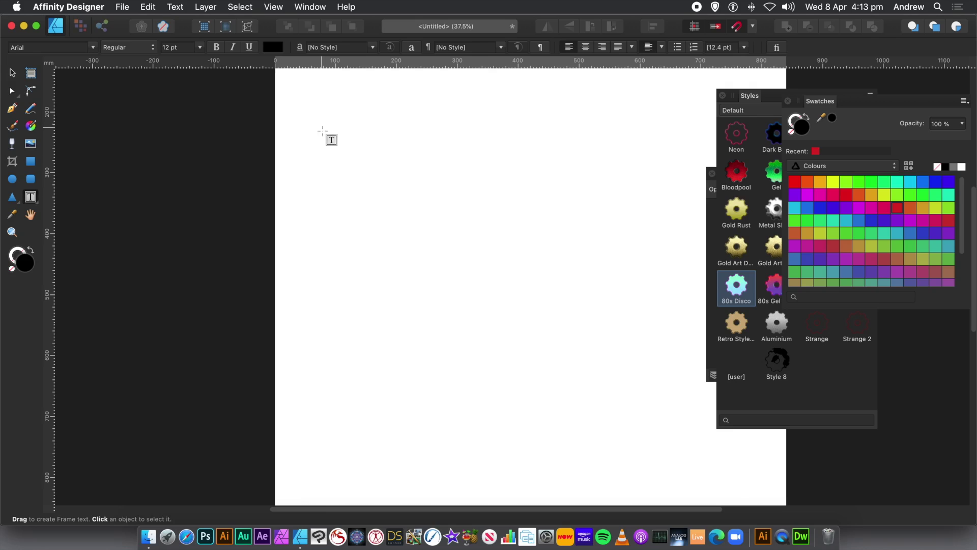
{"action": "left_click_drag", "start_coordinate": [321, 128], "coordinate": [571, 334]}
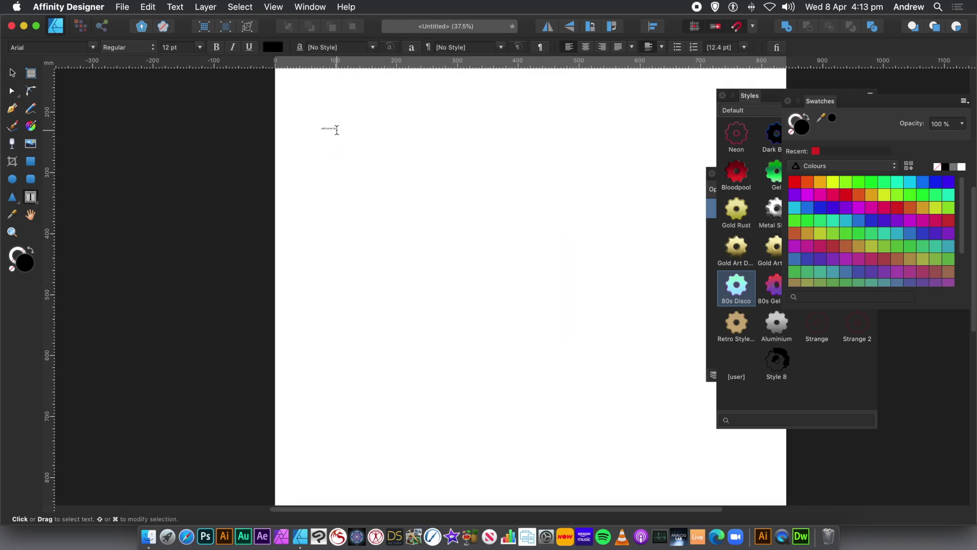
Set the 'add some text into the frame' text to 288 pt and nudge the frame up-left.
{"action": "key", "text": "Escape"}
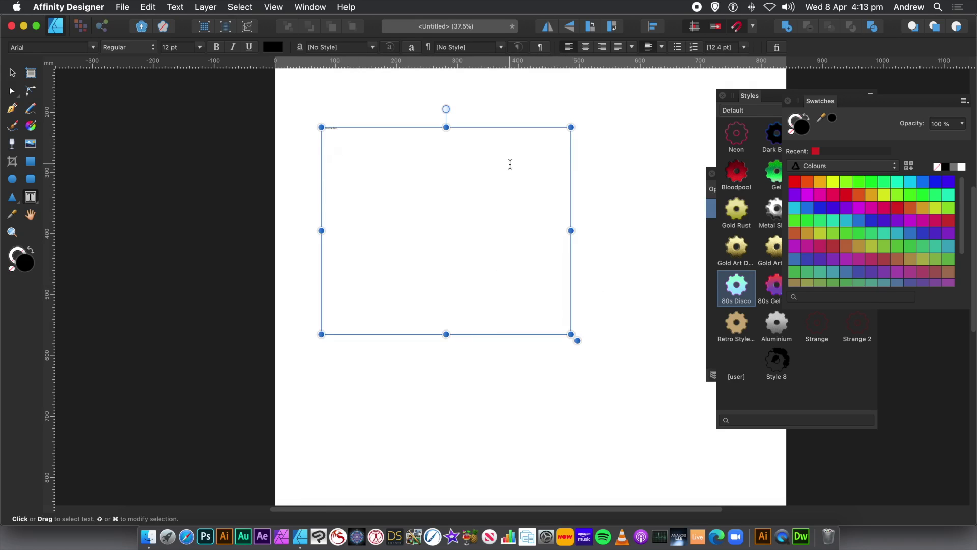
{"action": "left_click", "coordinate": [510, 164]}
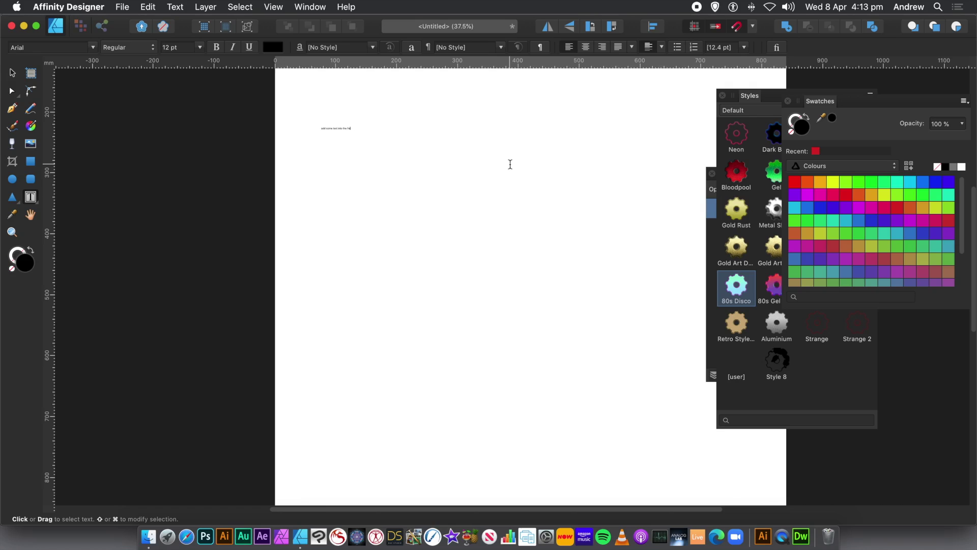
{"action": "key", "text": "Escape"}
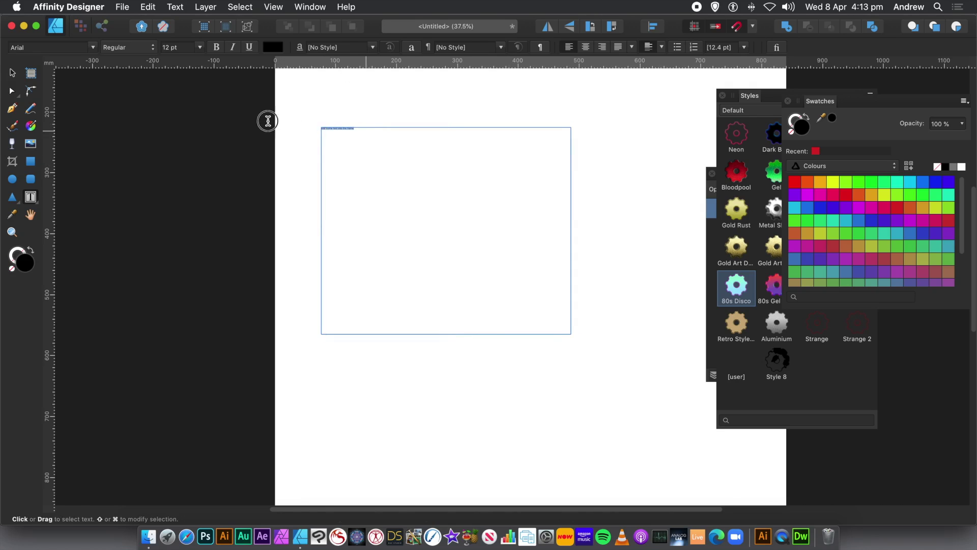
{"action": "left_click", "coordinate": [199, 47]}
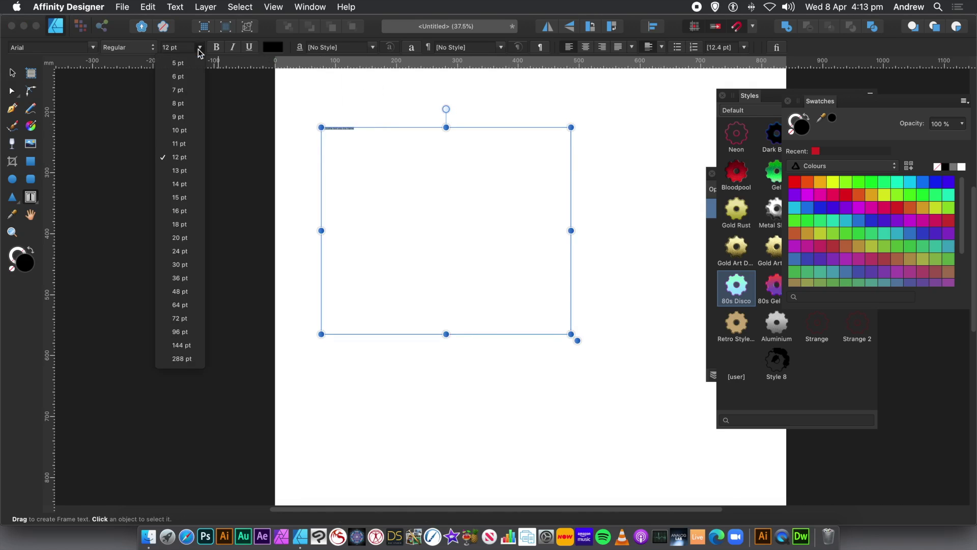
{"action": "left_click", "coordinate": [184, 361]}
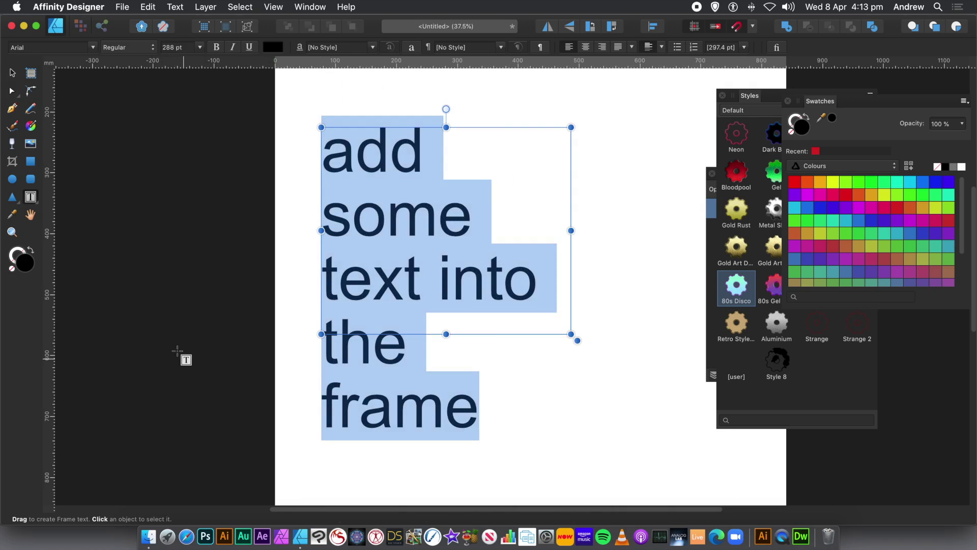
{"action": "left_click", "coordinate": [12, 73]}
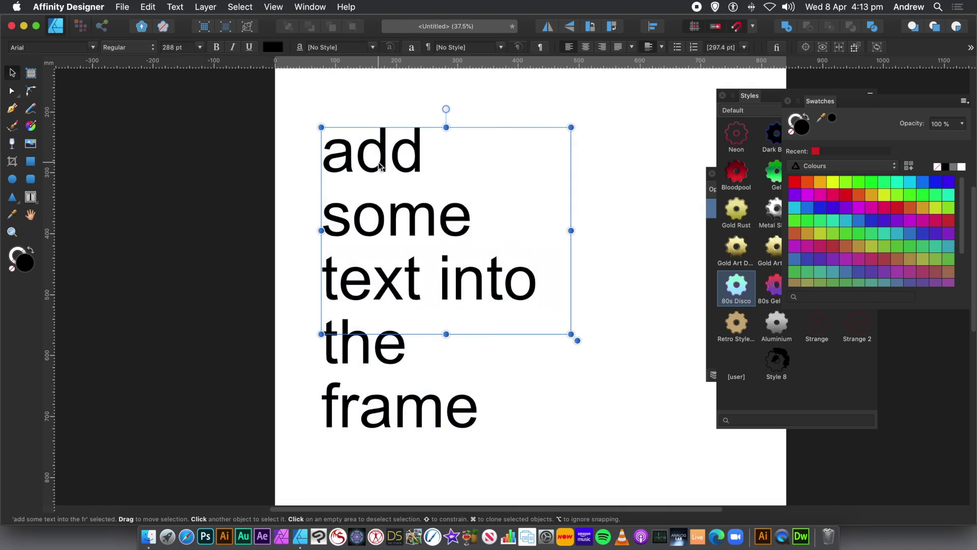
{"action": "left_click_drag", "start_coordinate": [380, 166], "coordinate": [377, 162]}
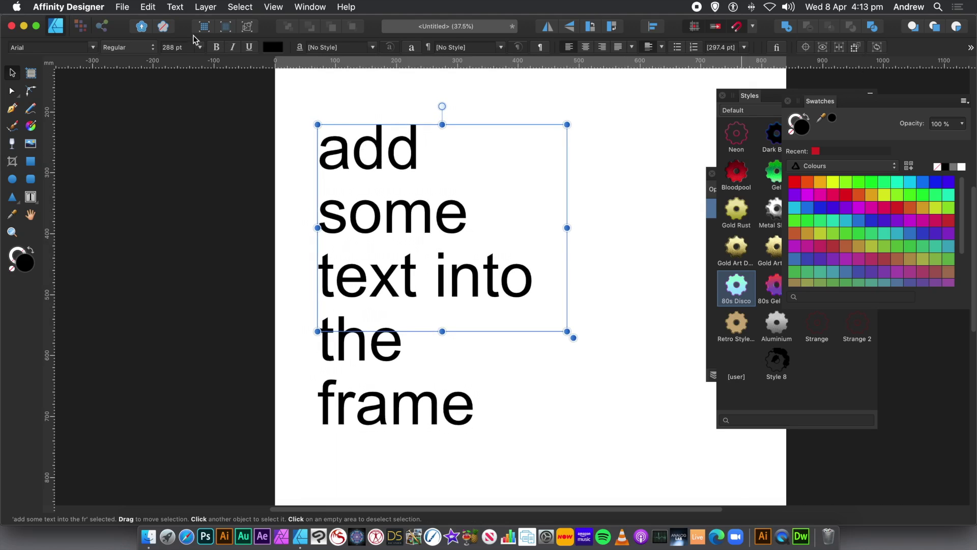
{"action": "left_click", "coordinate": [203, 7]}
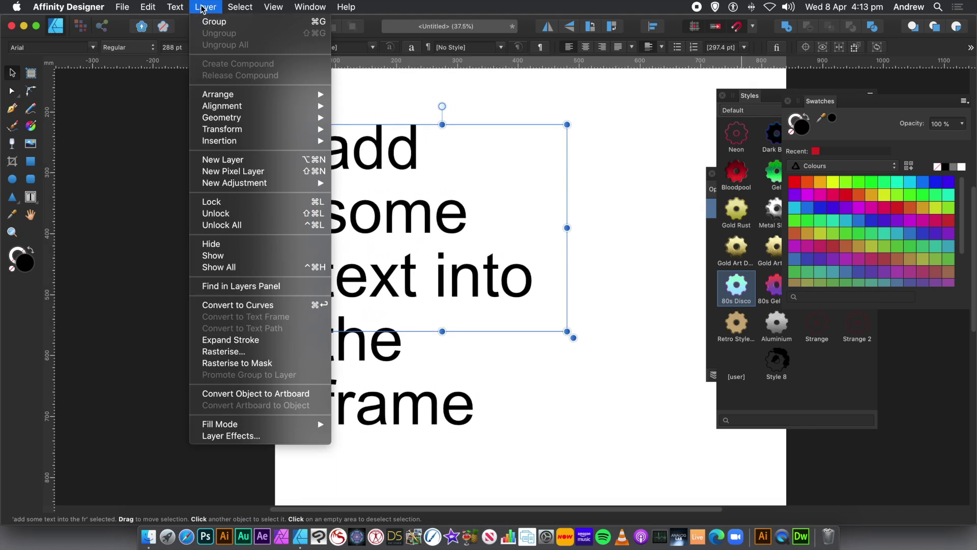
Use Layer > Convert to Curves and Layer > Ungroup to split the frame text into 23 letters.
{"action": "left_click", "coordinate": [258, 305]}
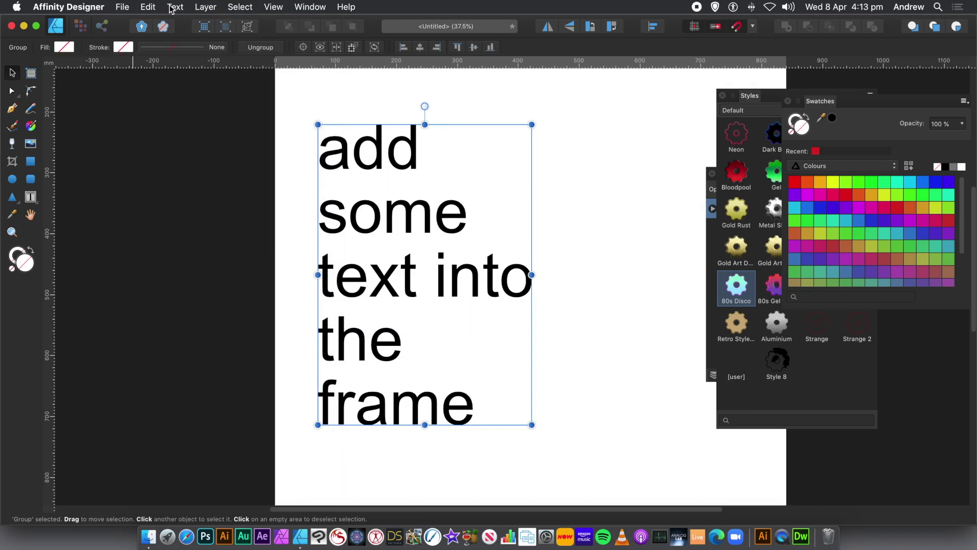
{"action": "left_click", "coordinate": [205, 7]}
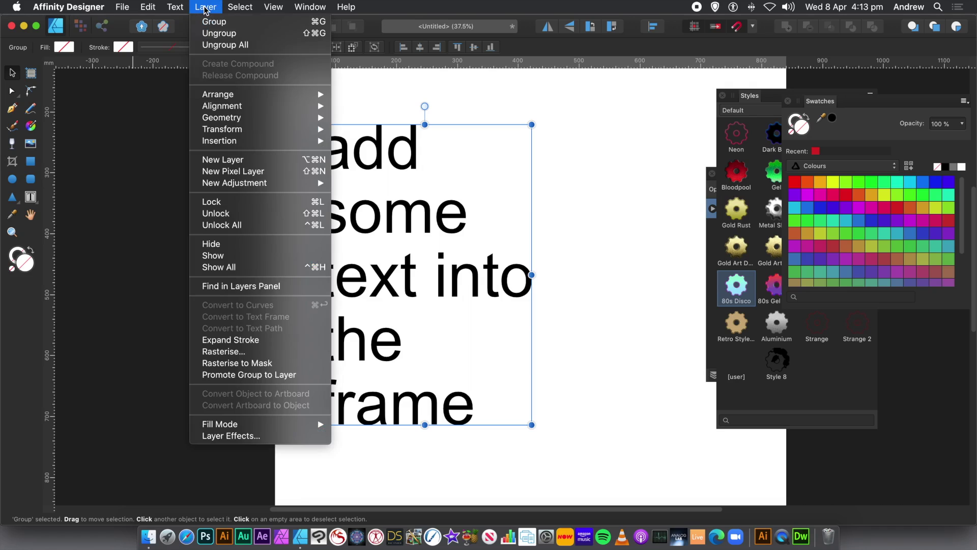
{"action": "left_click", "coordinate": [217, 35]}
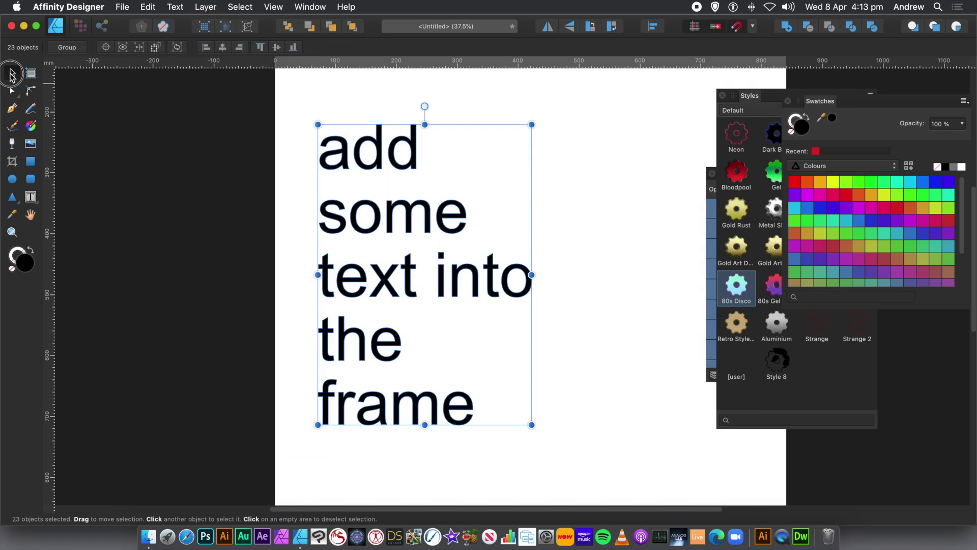
Enlarge the initial 'a' of 'add' and the 's' of 'some'.
{"action": "left_click", "coordinate": [264, 120]}
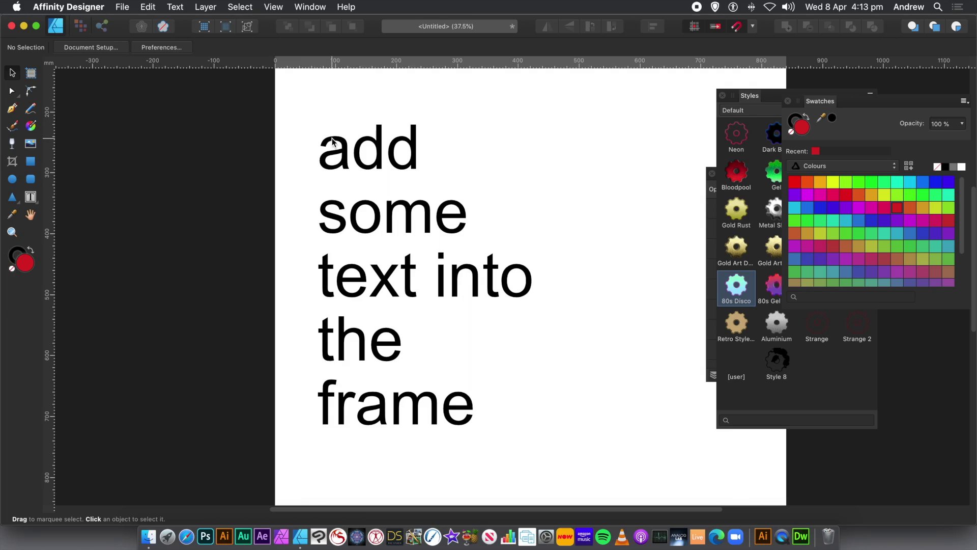
{"action": "left_click", "coordinate": [333, 137]}
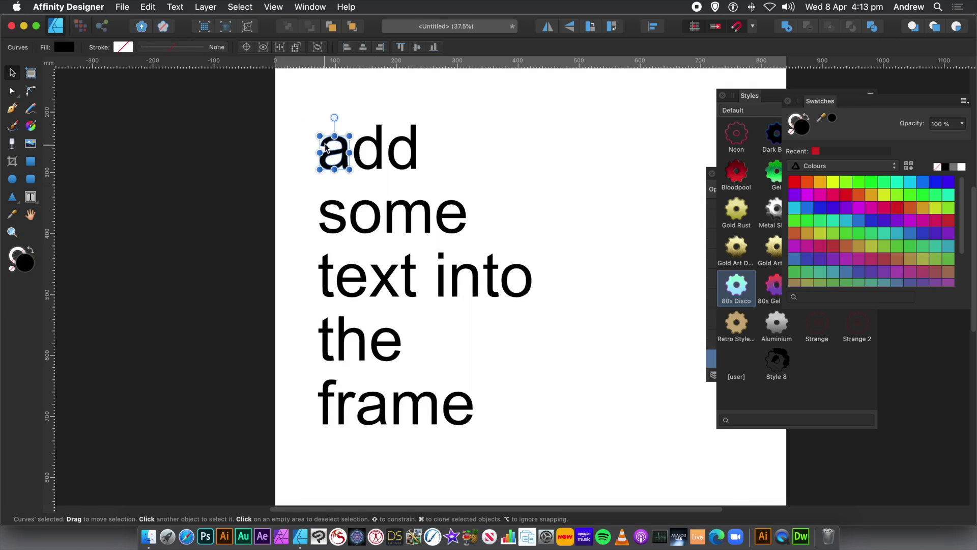
{"action": "left_click_drag", "start_coordinate": [320, 136], "coordinate": [283, 93]}
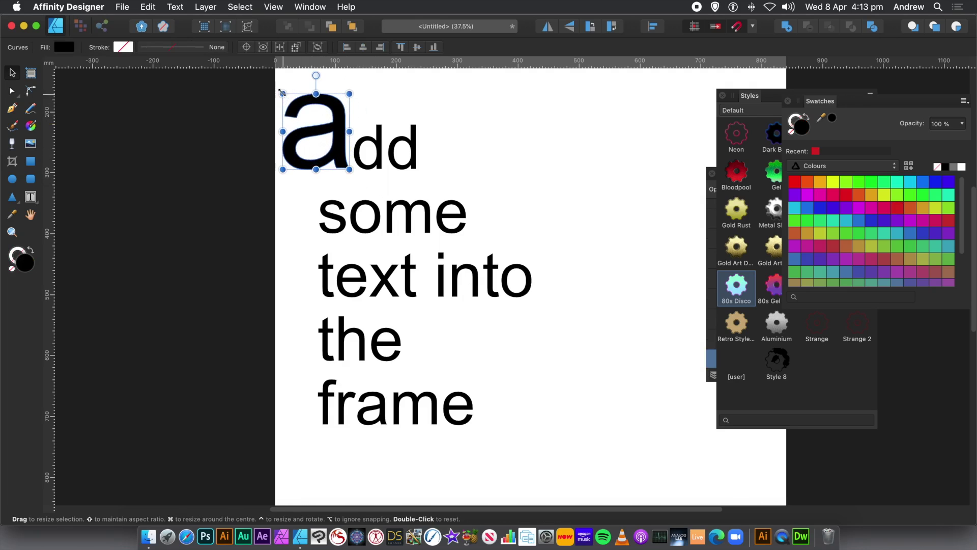
{"action": "left_click", "coordinate": [331, 214]}
{"action": "left_click_drag", "start_coordinate": [316, 198], "coordinate": [294, 170]}
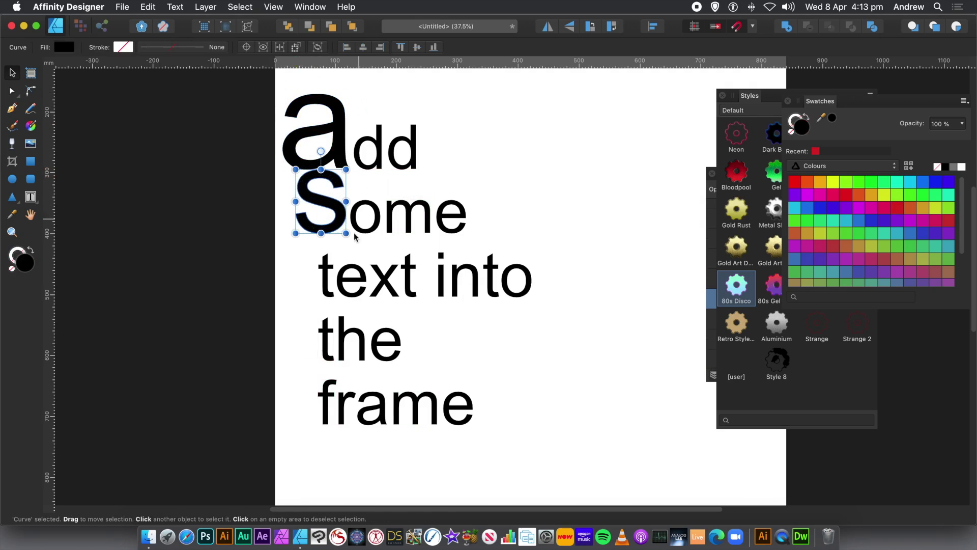
Shift the 't' of 'text' slightly right, give it the Metal Sharp style, and enlarge it.
{"action": "left_click", "coordinate": [321, 255]}
{"action": "left_click_drag", "start_coordinate": [322, 254], "coordinate": [327, 255]}
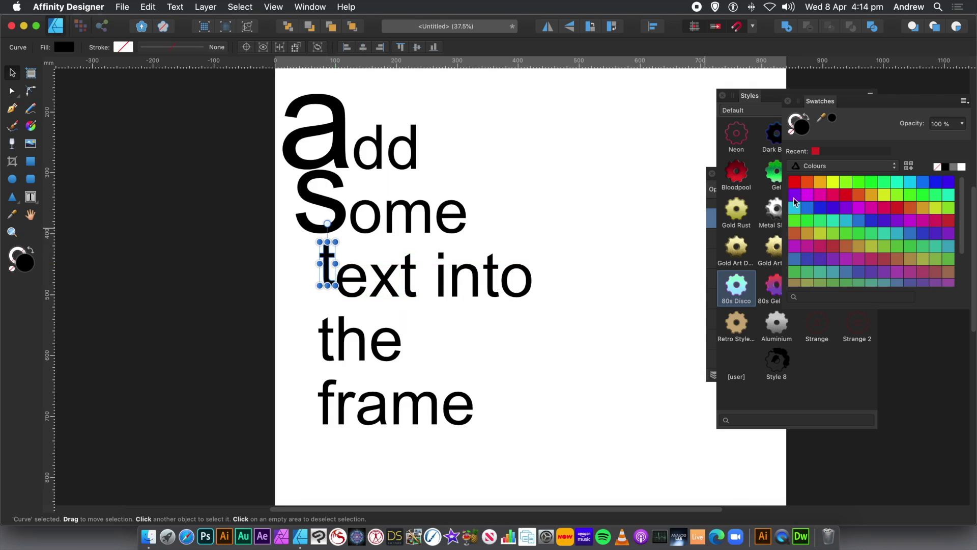
{"action": "left_click", "coordinate": [773, 210]}
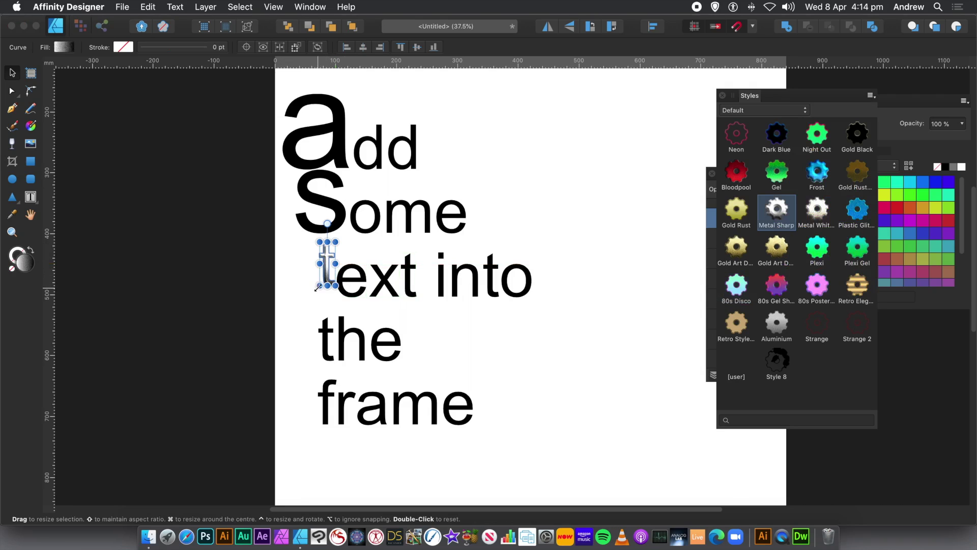
{"action": "left_click_drag", "start_coordinate": [320, 285], "coordinate": [285, 311]}
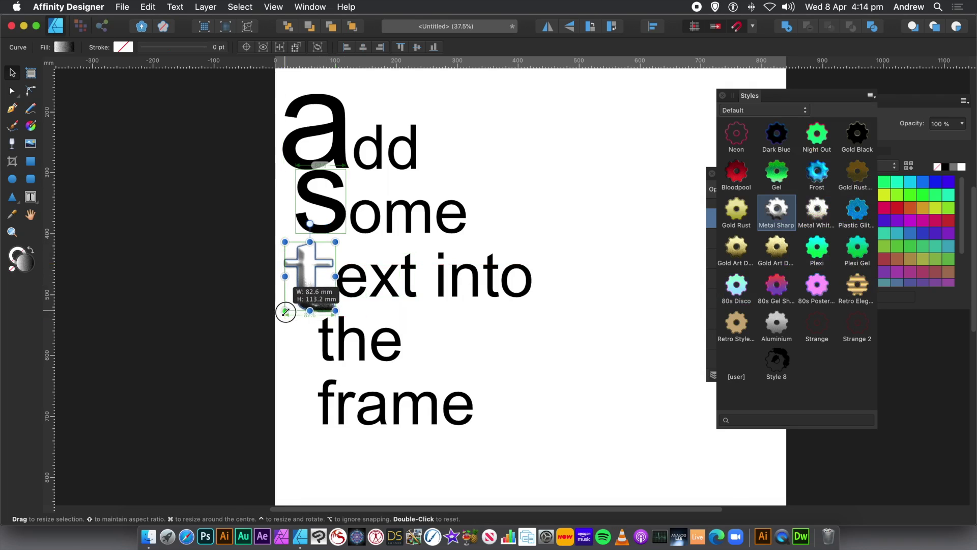
Enlarge the 't' of 'the' and give it the tan Retro Style.
{"action": "left_click", "coordinate": [326, 342]}
{"action": "mouse_move", "coordinate": [318, 362]}
{"action": "left_mouse_down"}
{"action": "mouse_move", "coordinate": [286, 384]}
{"action": "mouse_move", "coordinate": [302, 372]}
{"action": "left_mouse_up"}
{"action": "left_click", "coordinate": [733, 326]}
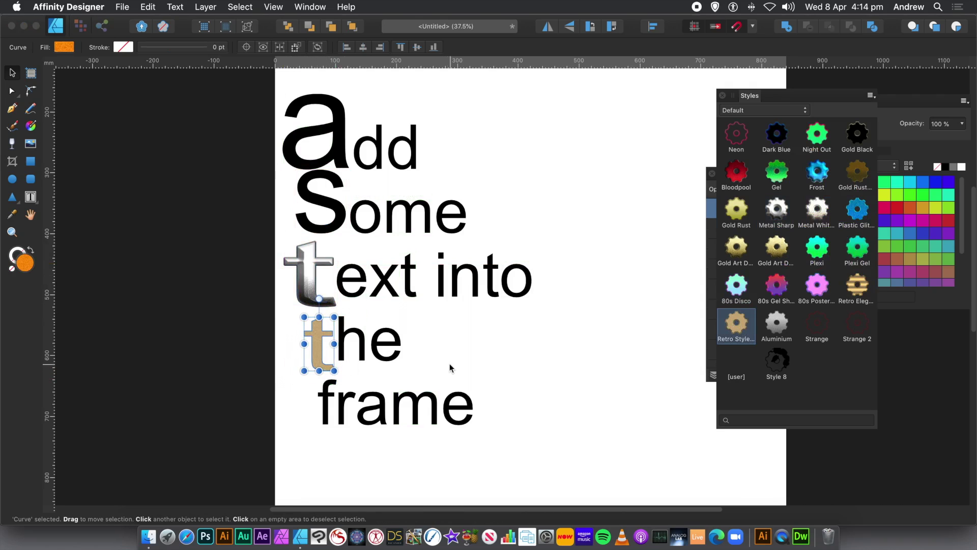
Move and enlarge the 'f' of 'frame' and fill it gold instead of a gel gradient.
{"action": "left_click", "coordinate": [303, 387]}
{"action": "left_click_drag", "start_coordinate": [303, 386], "coordinate": [284, 368]}
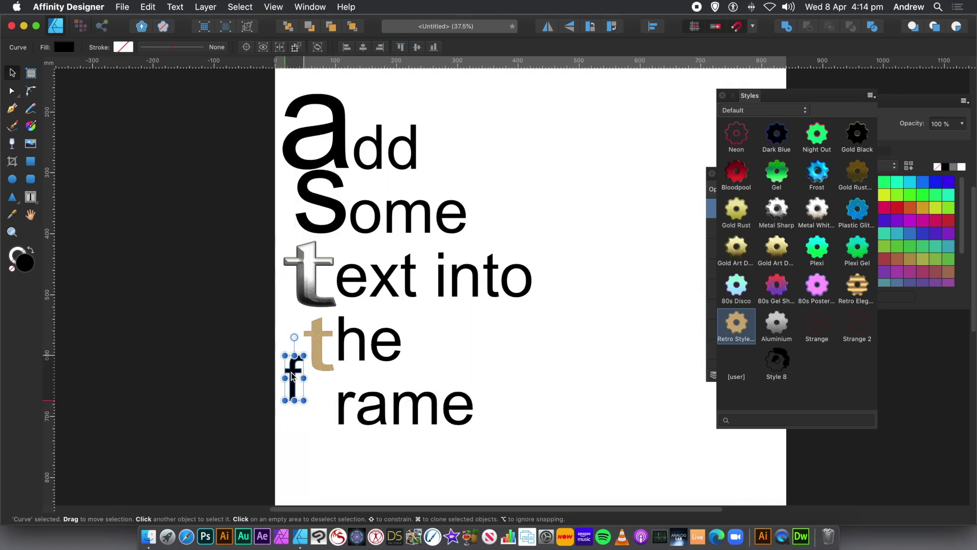
{"action": "left_click_drag", "start_coordinate": [304, 400], "coordinate": [343, 471]}
{"action": "left_click", "coordinate": [782, 290]}
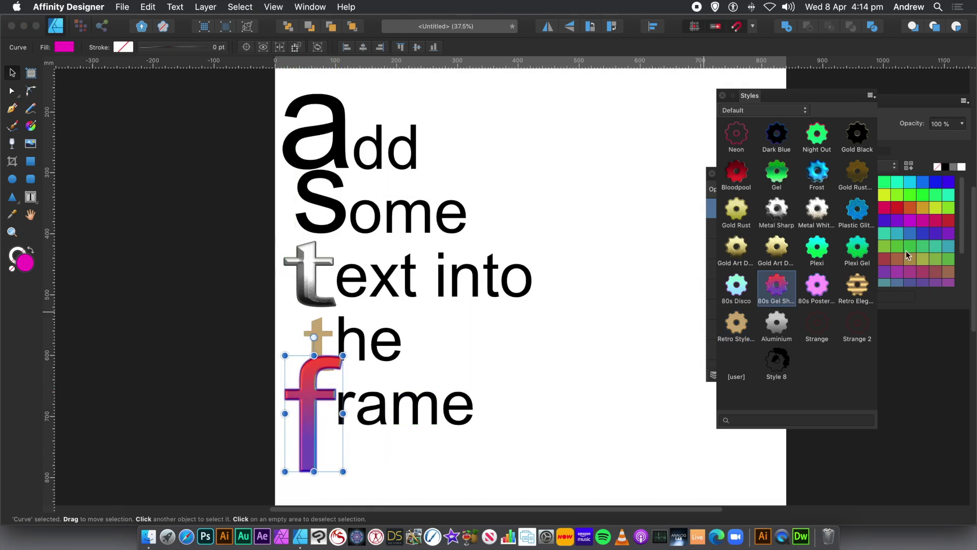
{"action": "key", "text": "super+z"}
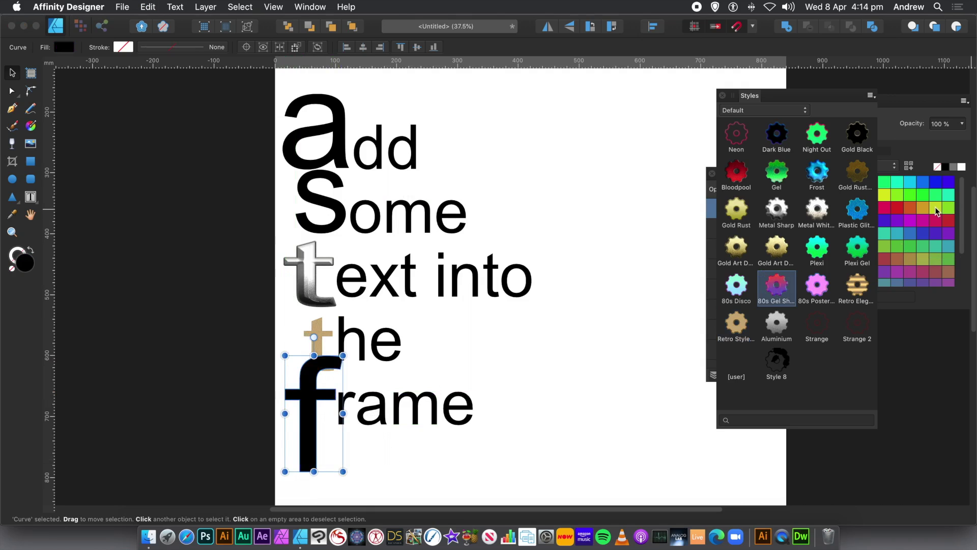
{"action": "left_click", "coordinate": [923, 207]}
{"action": "left_click_drag", "start_coordinate": [309, 385], "coordinate": [341, 403]}
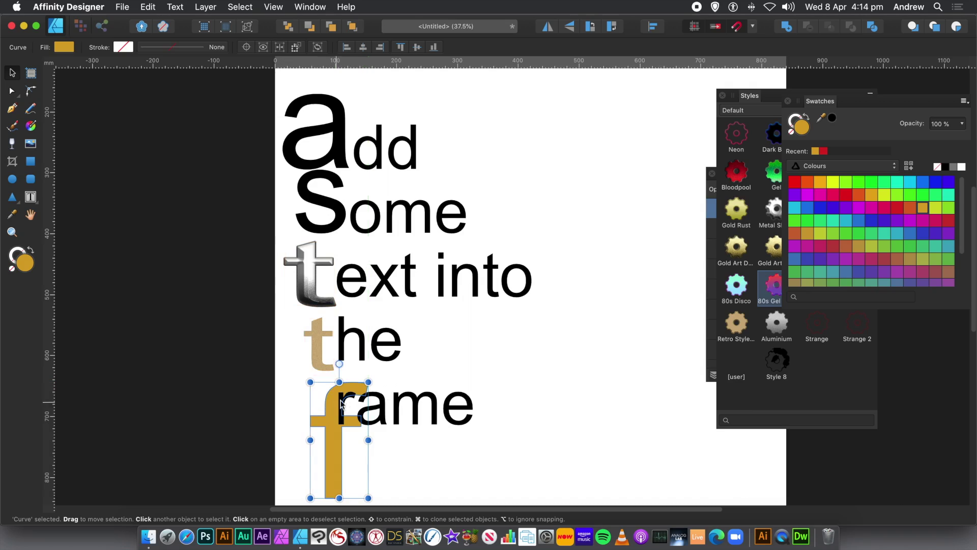
{"action": "left_click", "coordinate": [526, 342]}
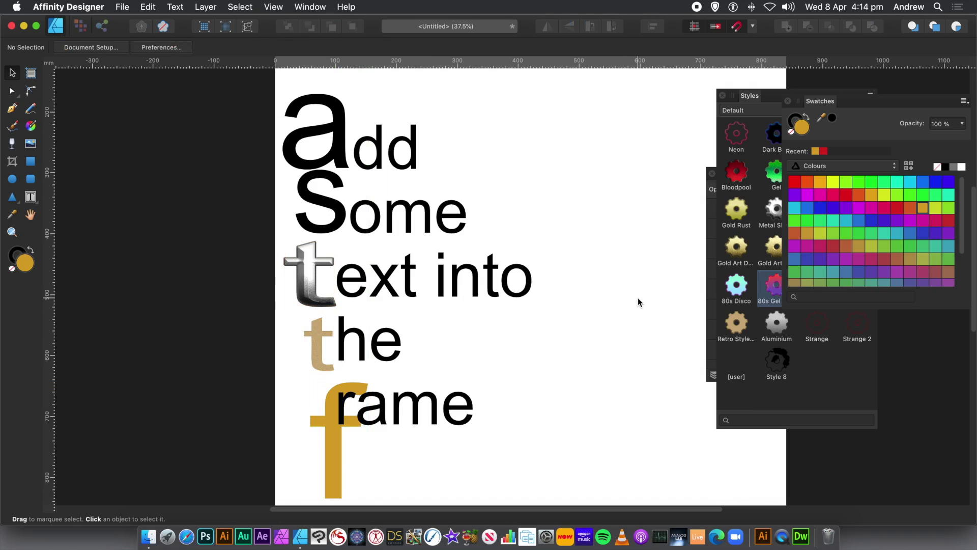
{"action": "left_click", "coordinate": [339, 213]}
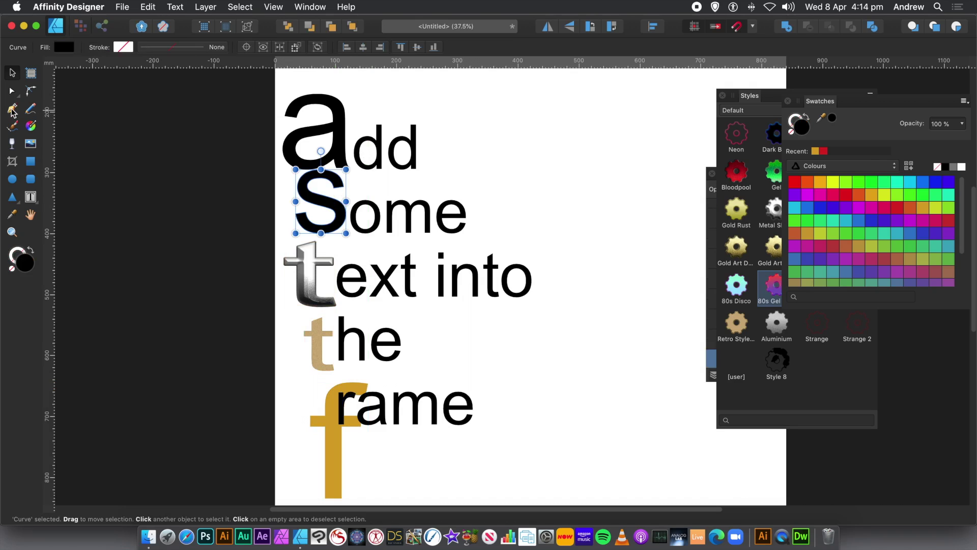